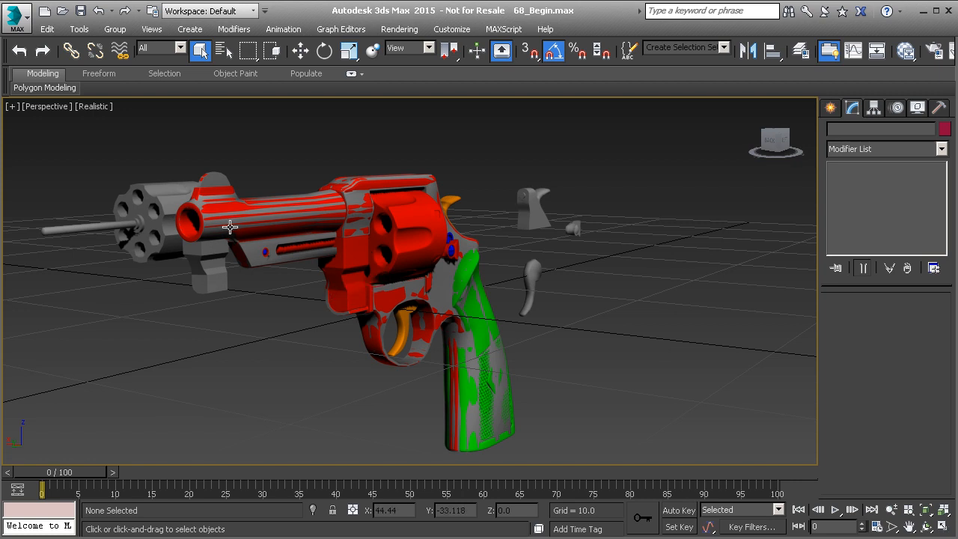
Examine the colour-coded materials on the revolver's barrel, frame, cylinder, screws, trigger, hammer and grip from both sides
left_click_drag(410, 241, 358, 246)
left_click_drag(318, 285, 328, 257)
scroll(364, 226, "up", 3)
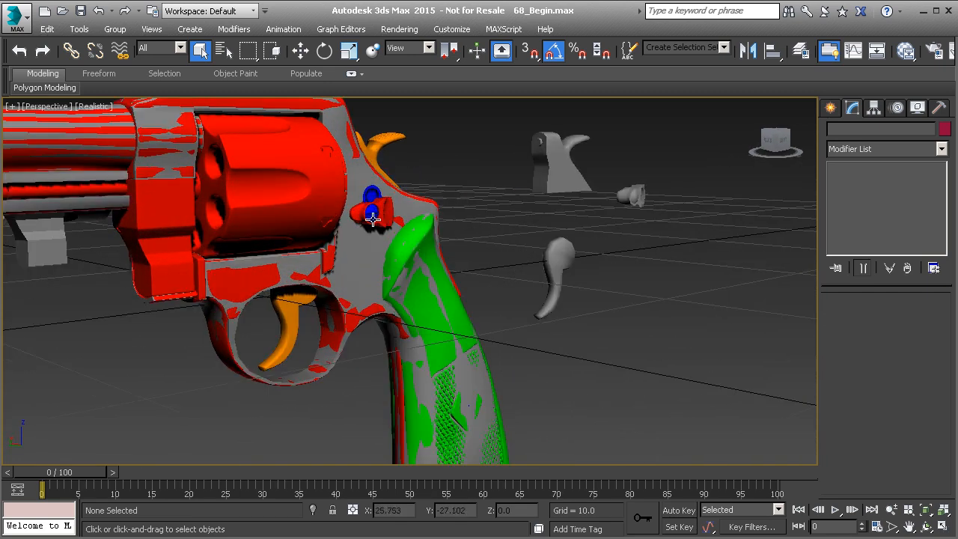
left_click_drag(337, 247, 374, 263)
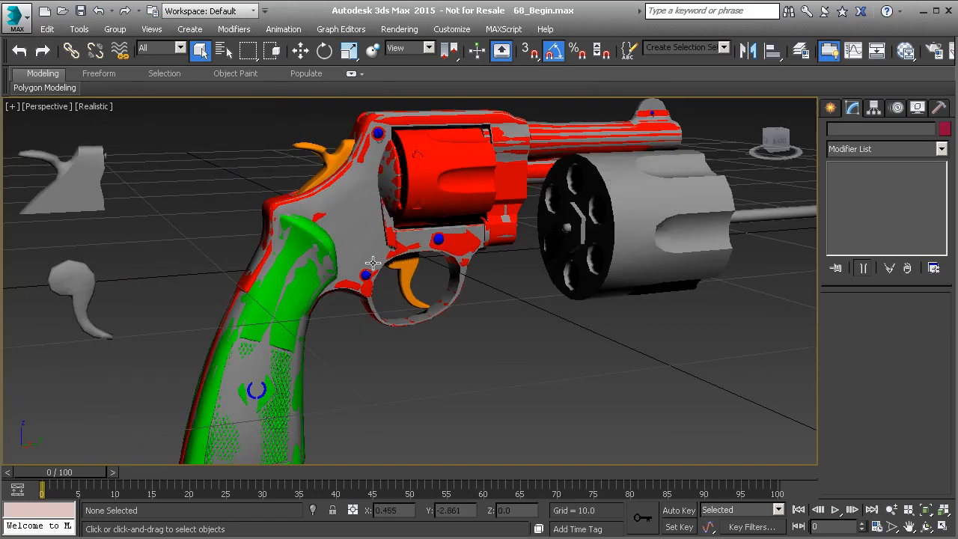
left_click_drag(274, 287, 353, 236)
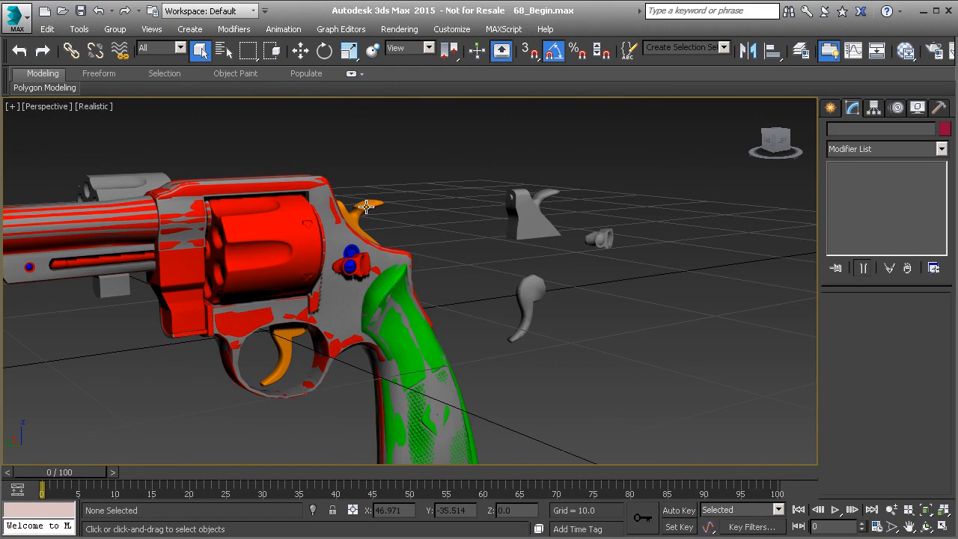
left_click_drag(309, 283, 371, 290)
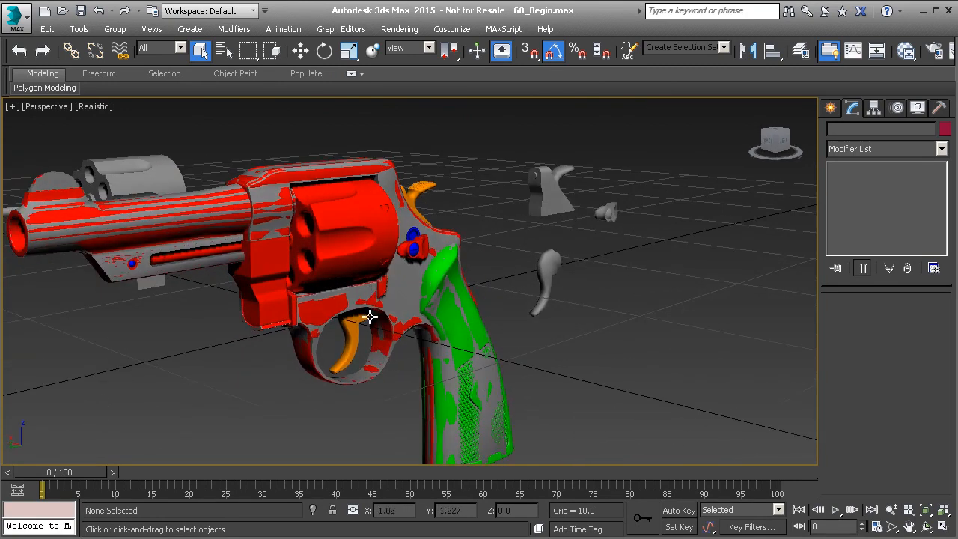
left_click_drag(341, 324, 378, 312)
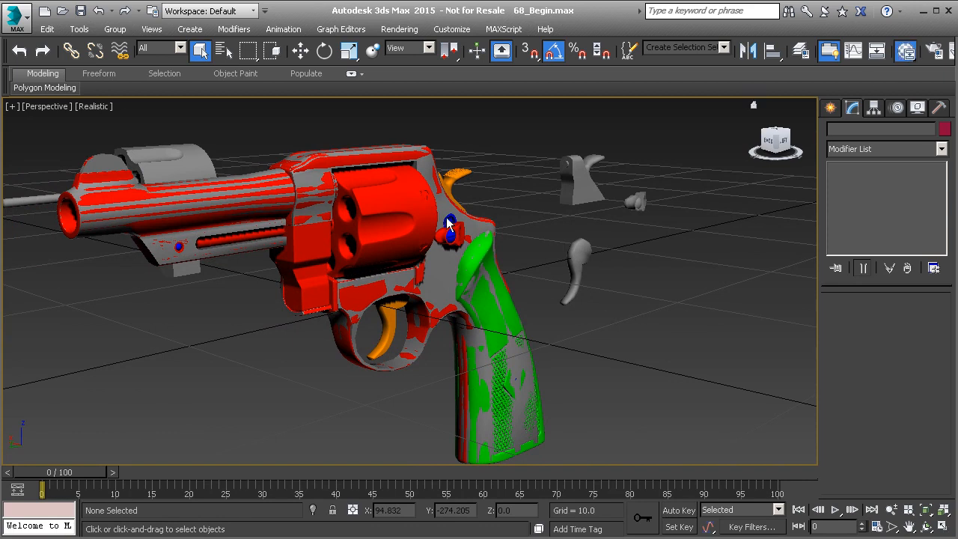
Review the red, blue, green and orange Standard materials in the Slate Material Editor and close it
key("m")
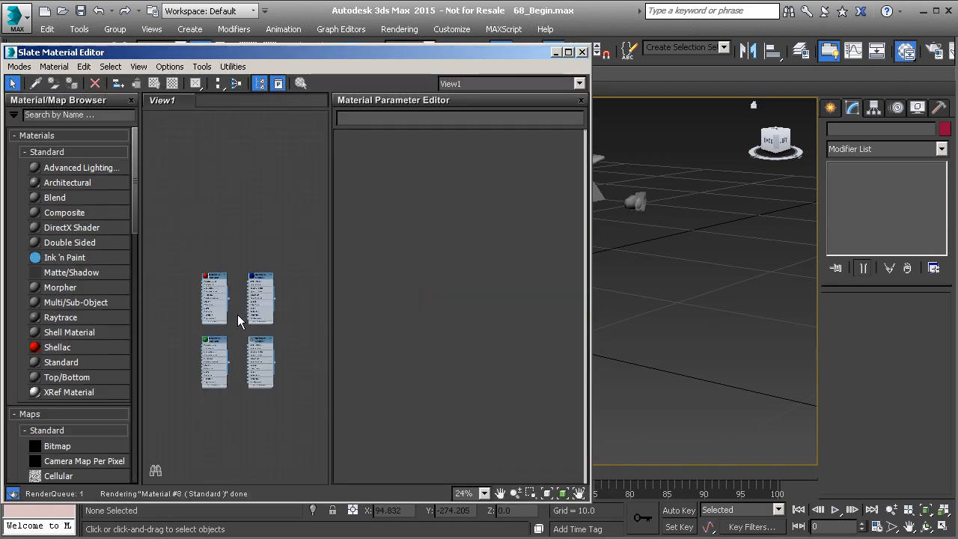
scroll(257, 303, "up", 5)
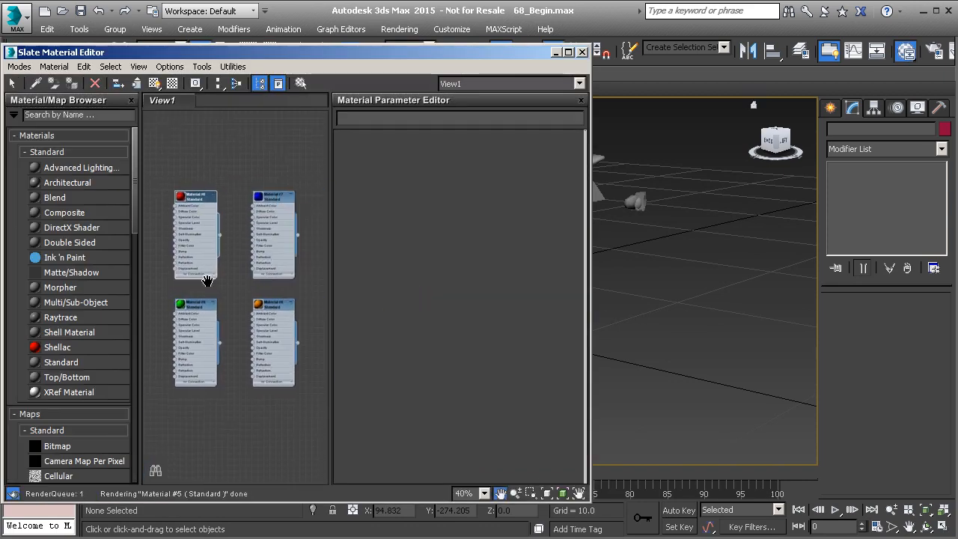
left_click(585, 53)
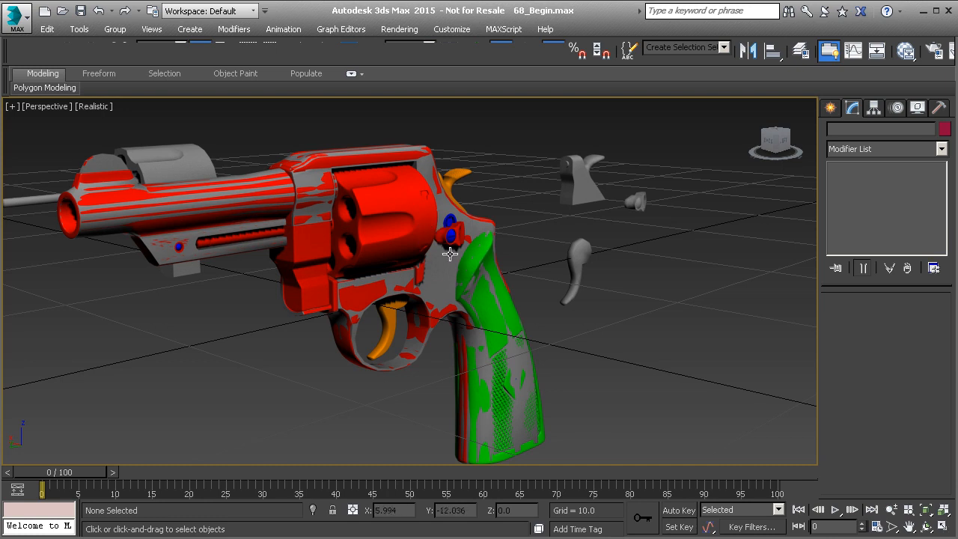
Select the LP_Frame low-poly mesh and review its projection and DiffuseMap output settings in Render To Texture
left_click_drag(403, 266, 434, 276)
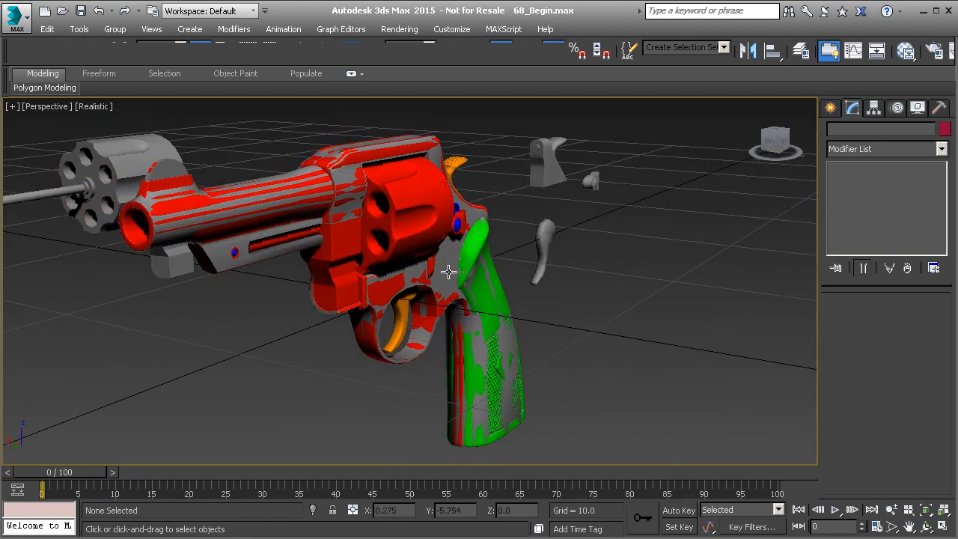
left_click(449, 272)
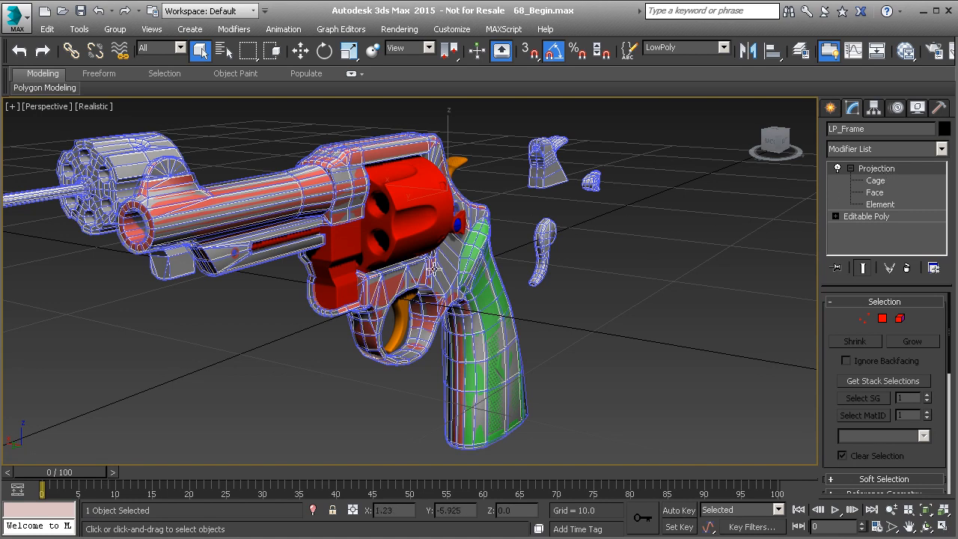
key("0")
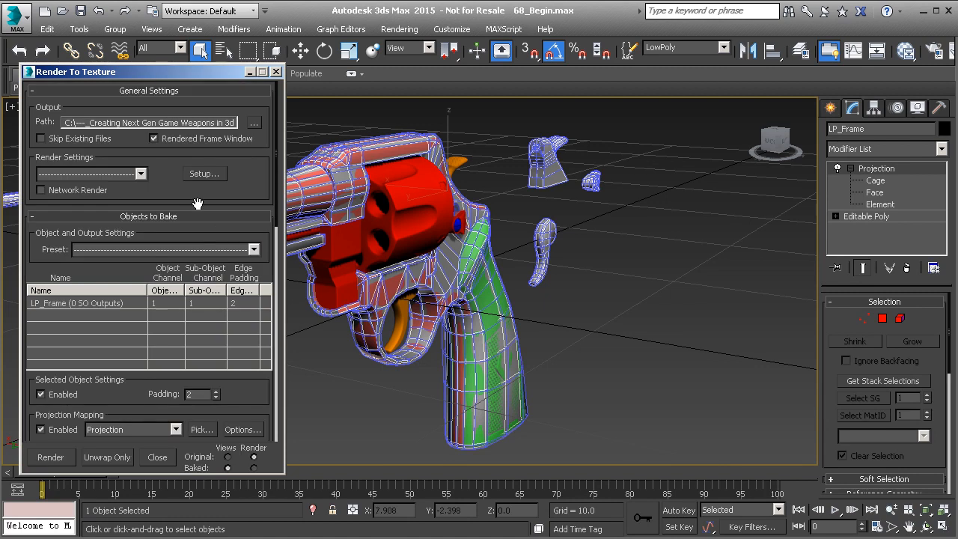
left_click_drag(191, 185, 183, 162)
left_click_drag(144, 363, 138, 327)
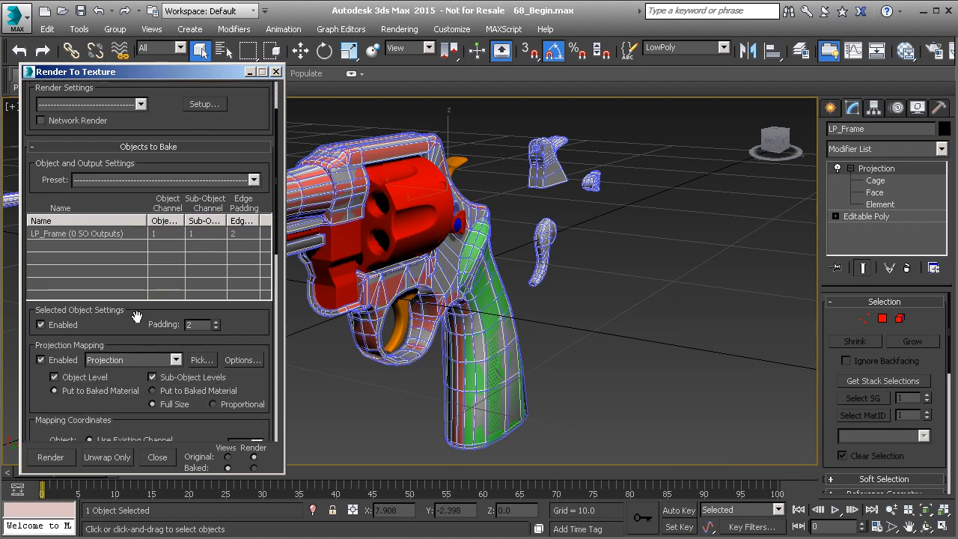
scroll(138, 327, "down", 6)
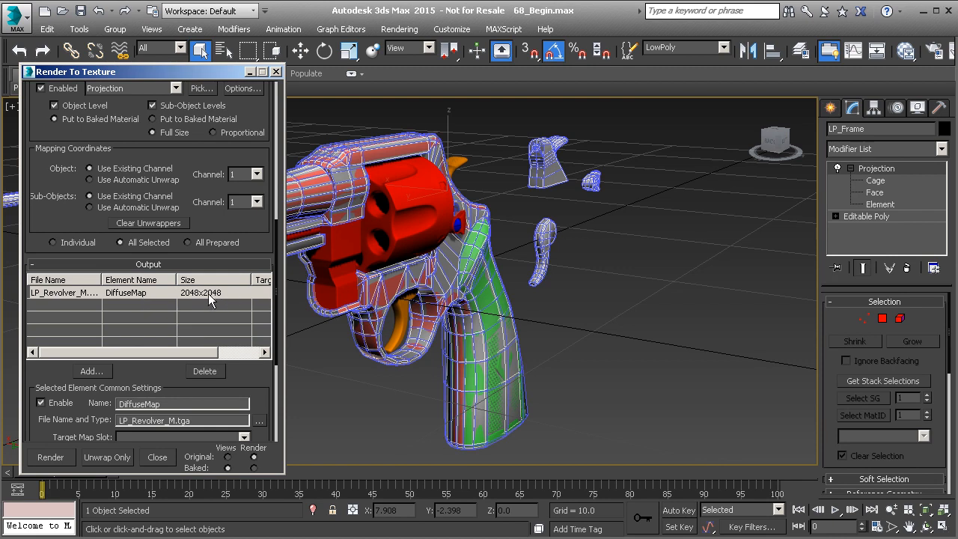
left_click_drag(137, 366, 126, 224)
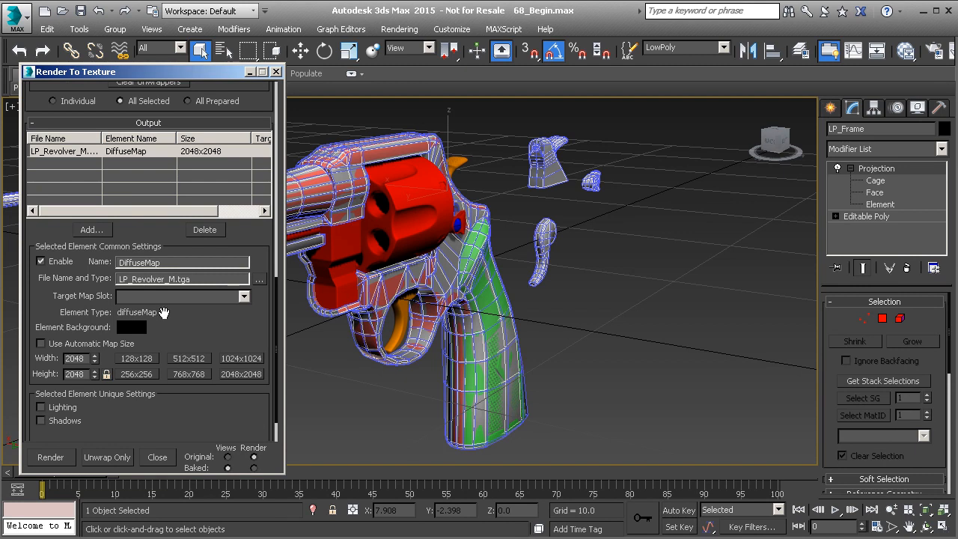
scroll(161, 311, "down", 2)
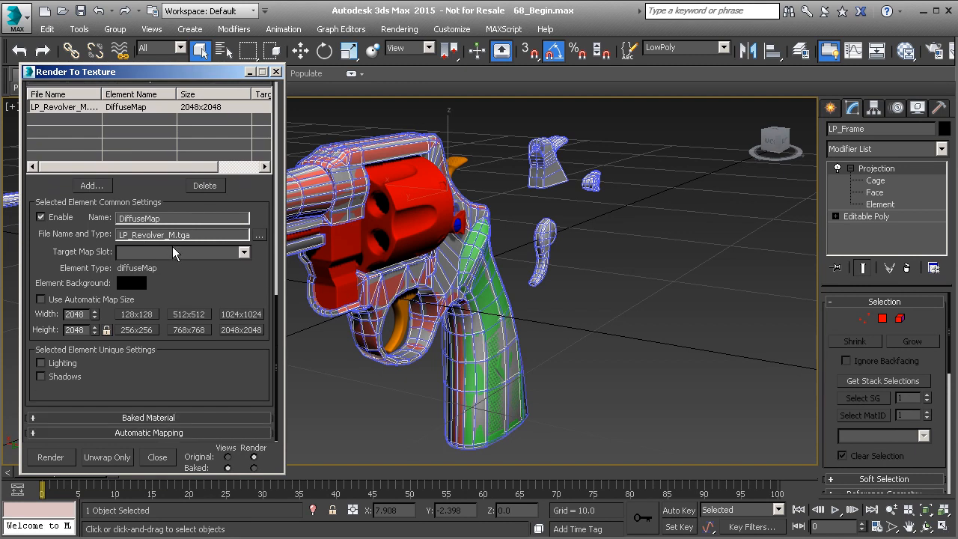
left_click(275, 72)
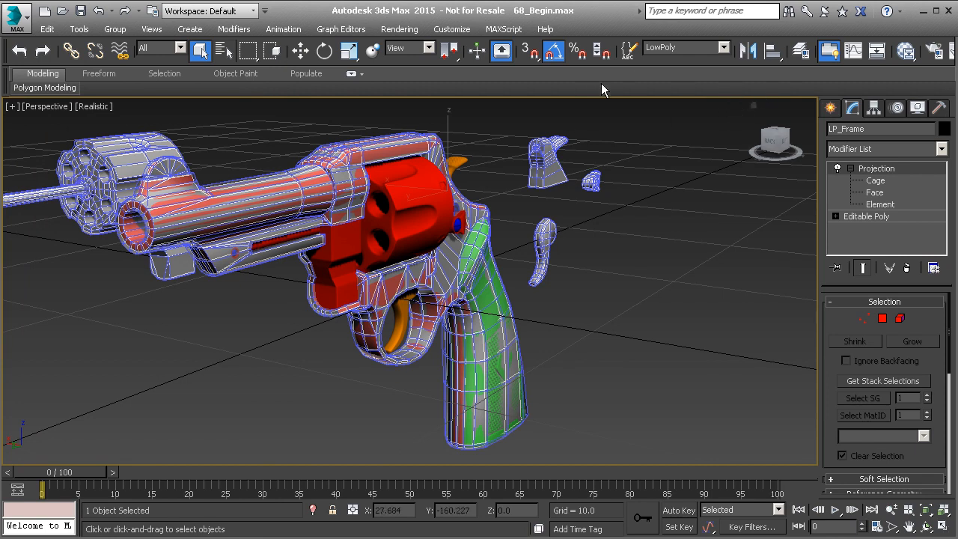
Switch to Photoshop and open the Base Creator beneath the repositioned floating launcher
left_click(924, 10)
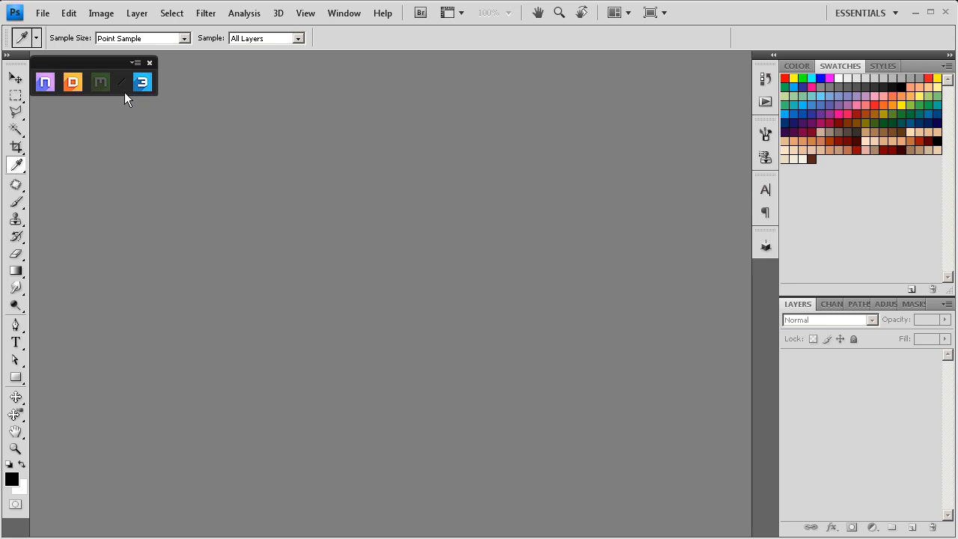
left_click_drag(97, 65, 99, 71)
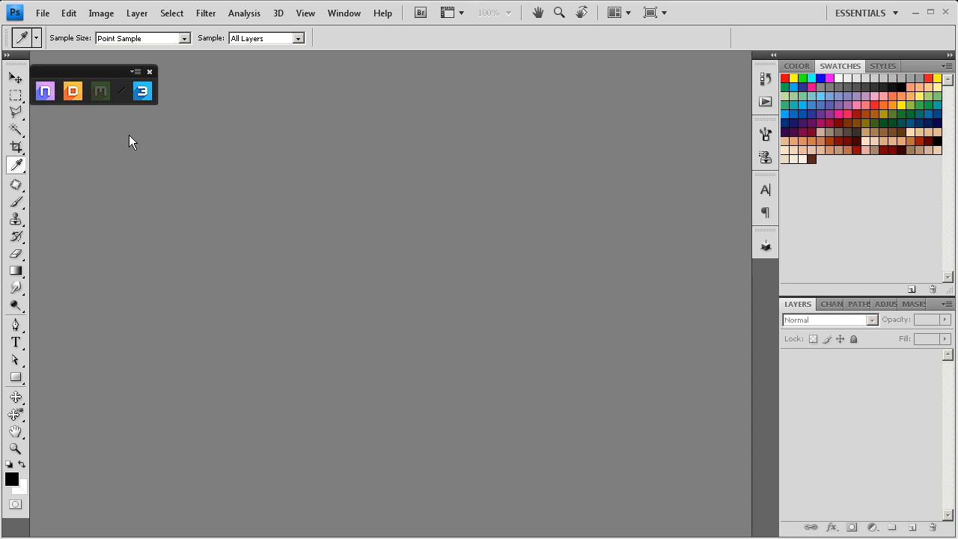
left_click(73, 92)
mouse_move(78, 102)
left_mouse_down()
mouse_move(81, 130)
mouse_move(79, 111)
left_mouse_up()
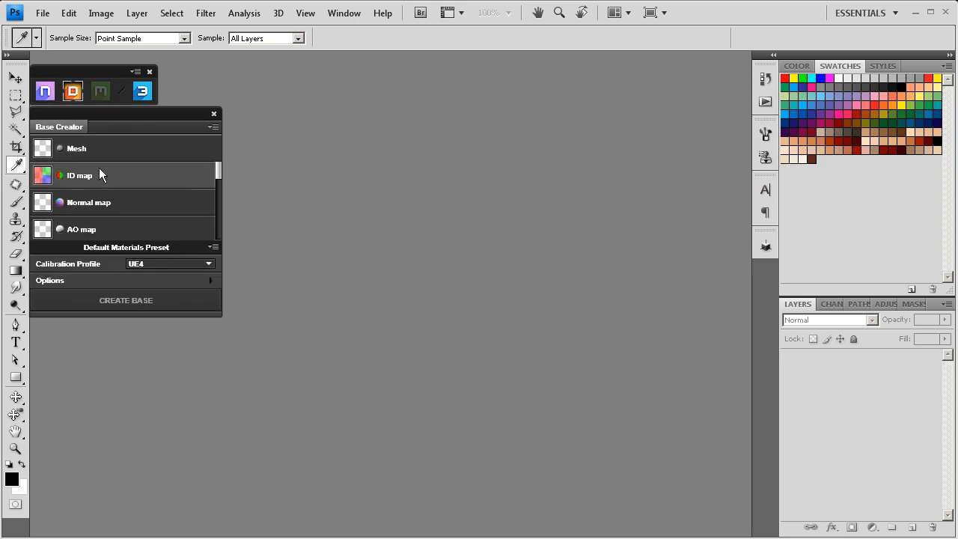
Load LP_Revolver.obj from the project's export folder as the Base Creator's mesh input
mouse_move(137, 153)
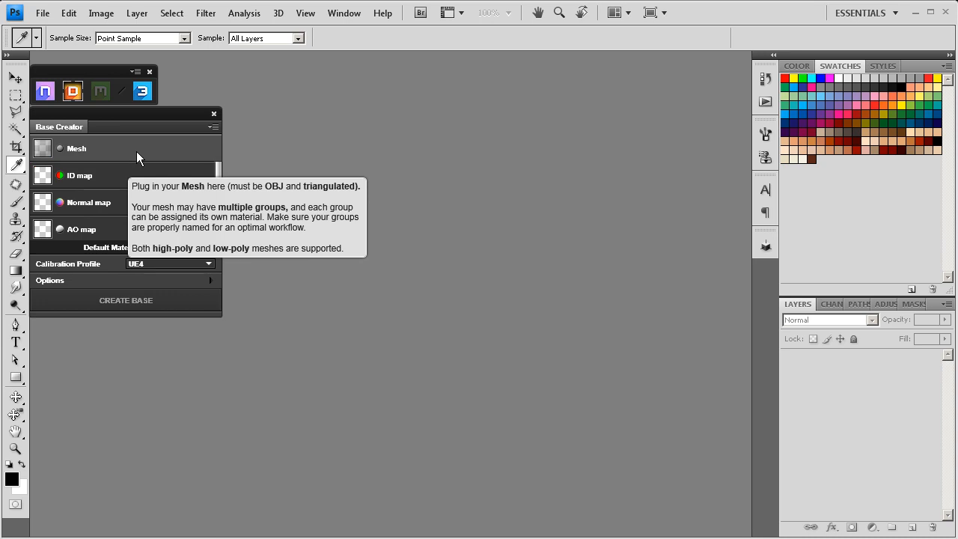
left_click(72, 148)
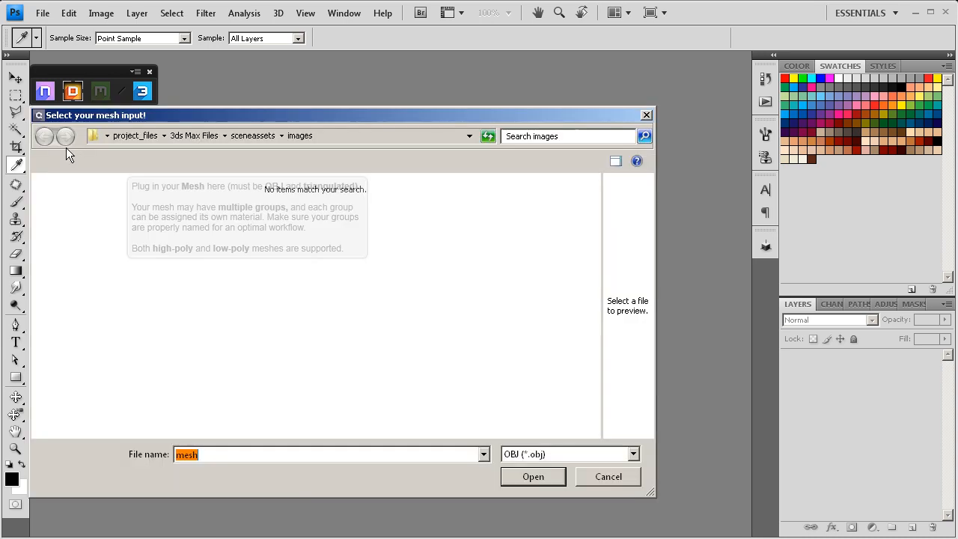
left_click(191, 137)
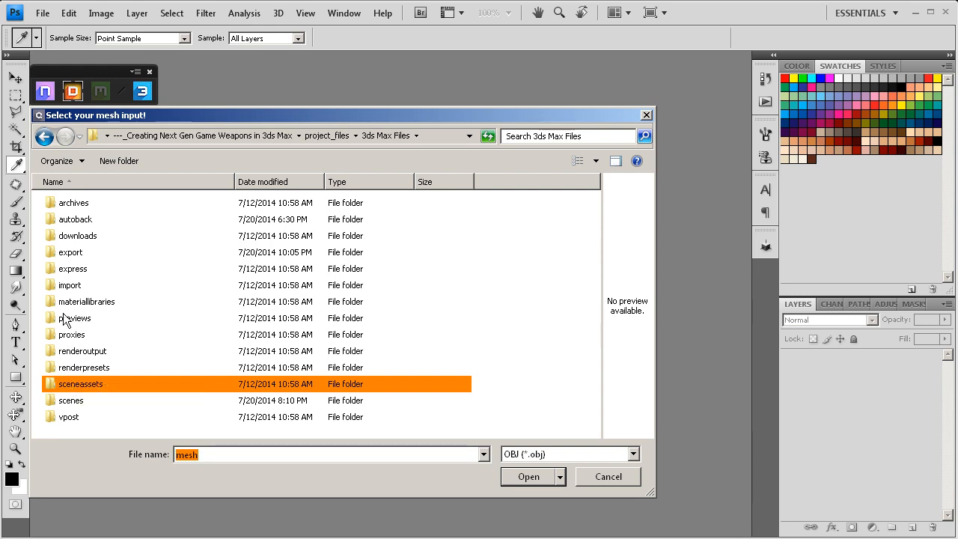
double_click(69, 253)
left_click(92, 270)
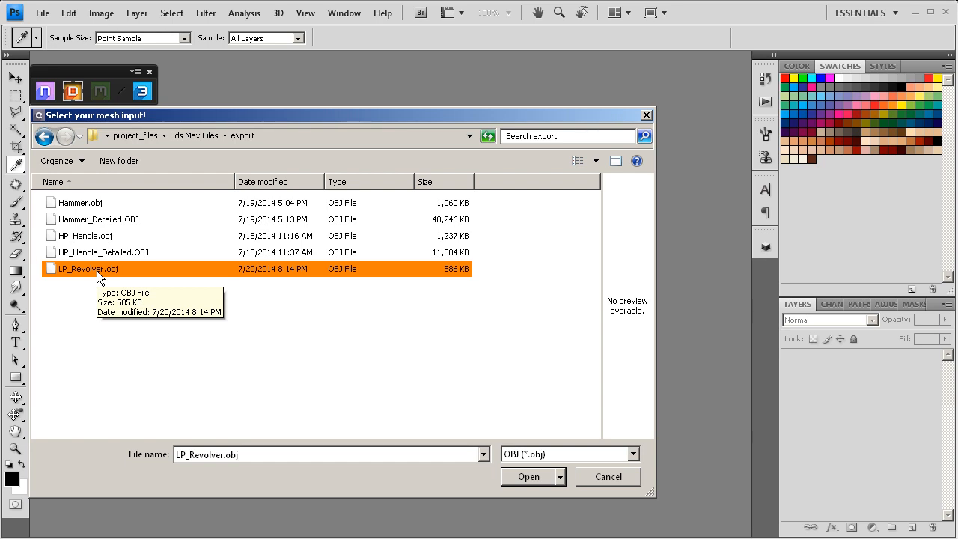
left_click(522, 483)
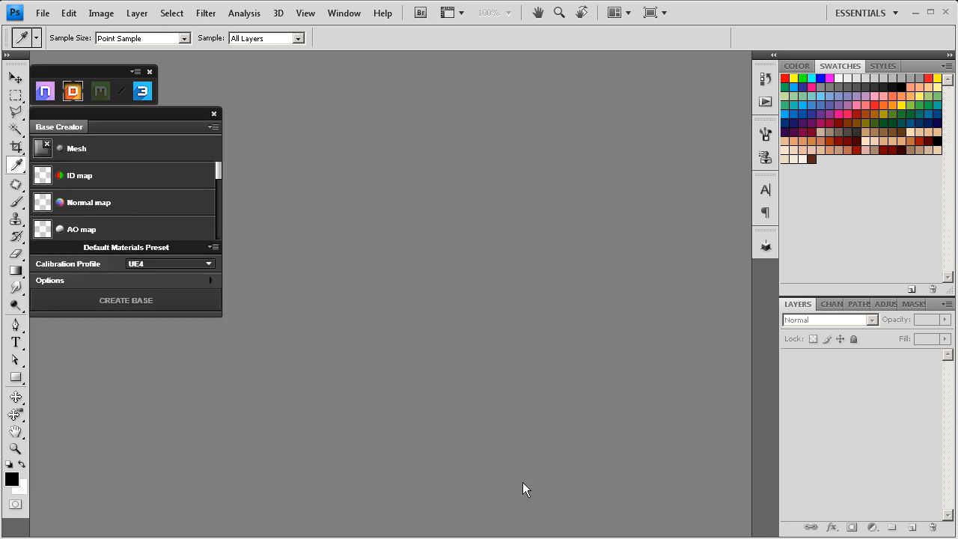
Load LP_Revolver_M.png from the sceneassets images folder as the ID map input
left_click(63, 175)
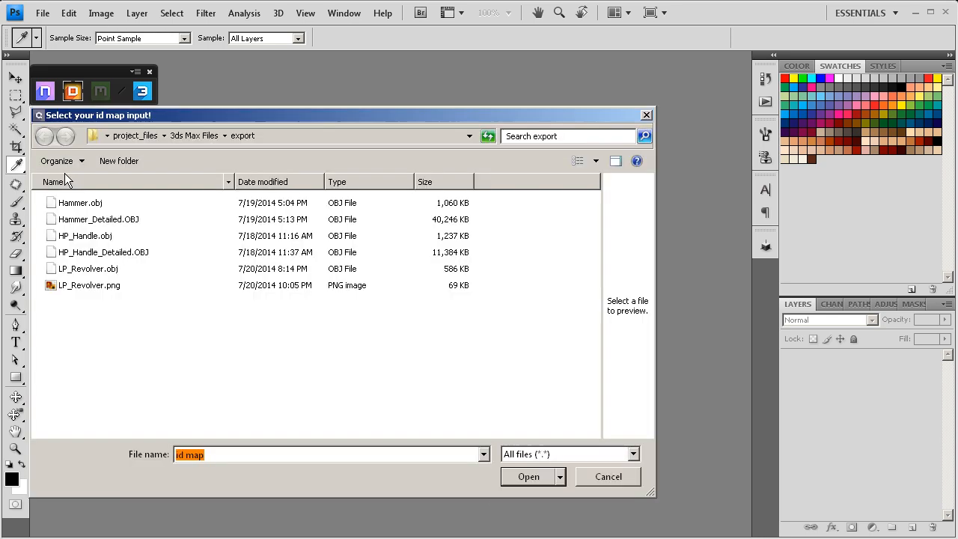
left_click(188, 137)
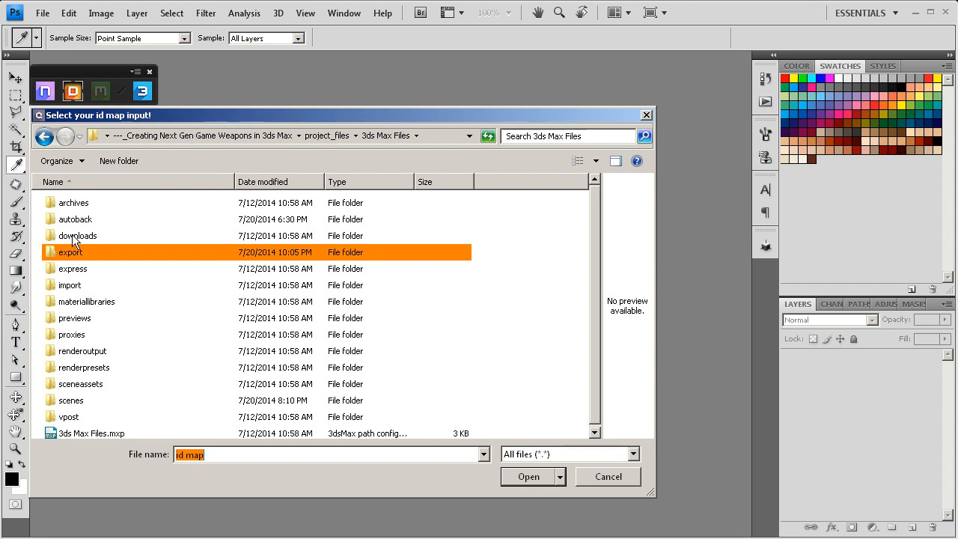
double_click(68, 385)
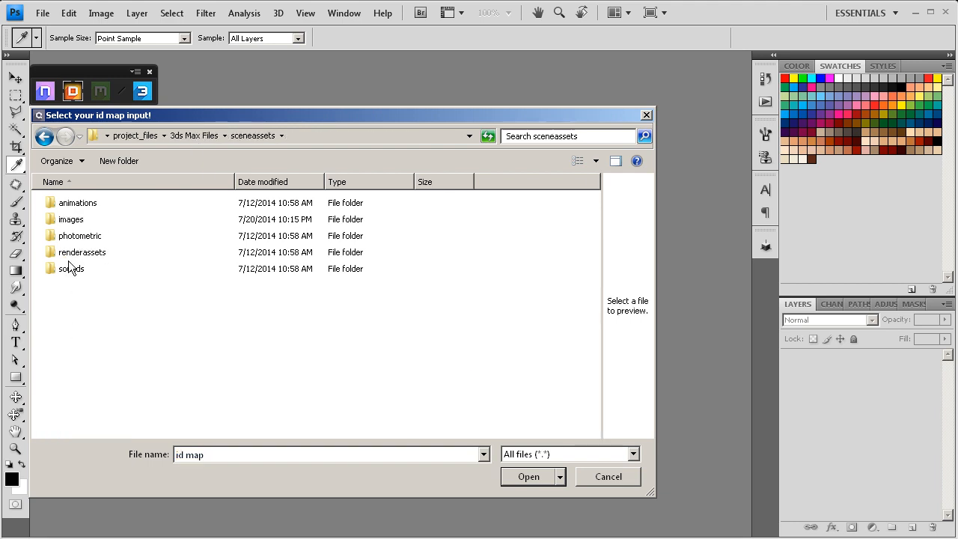
double_click(70, 228)
left_click(157, 320)
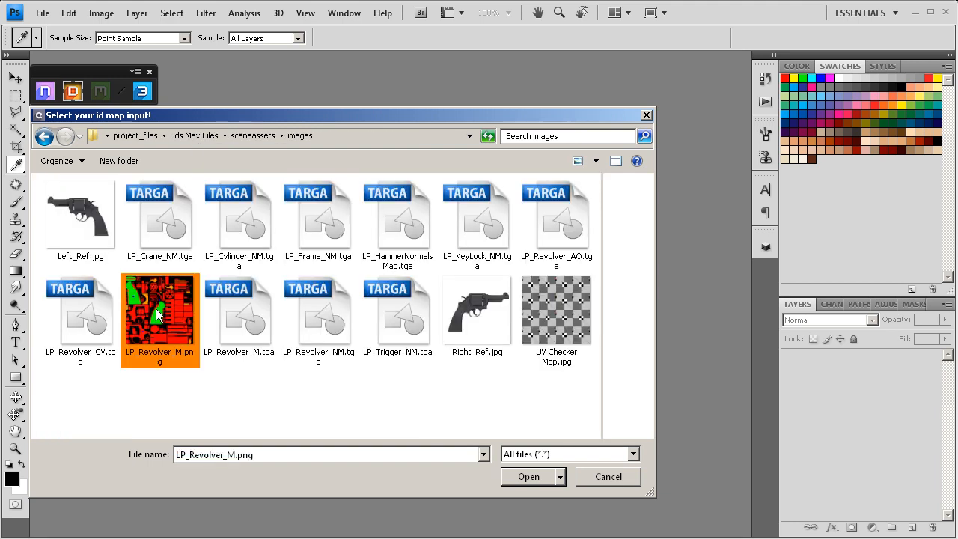
left_click(516, 476)
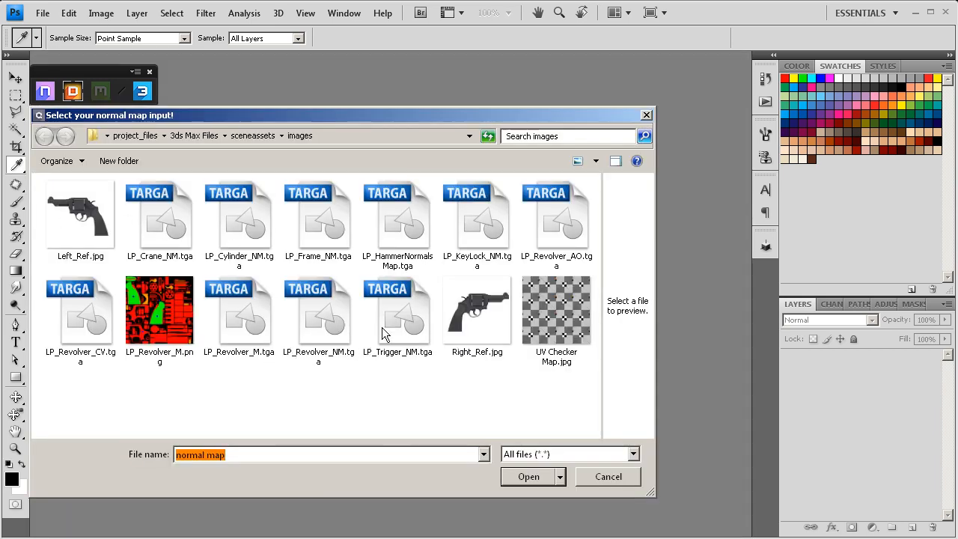
Load LP_Revolver_NM.tga, LP_Revolver_AO.tga and LP_Revolver_CV.tga as the normal, AO and curvature map inputs, and check the assigned slots
double_click(303, 313)
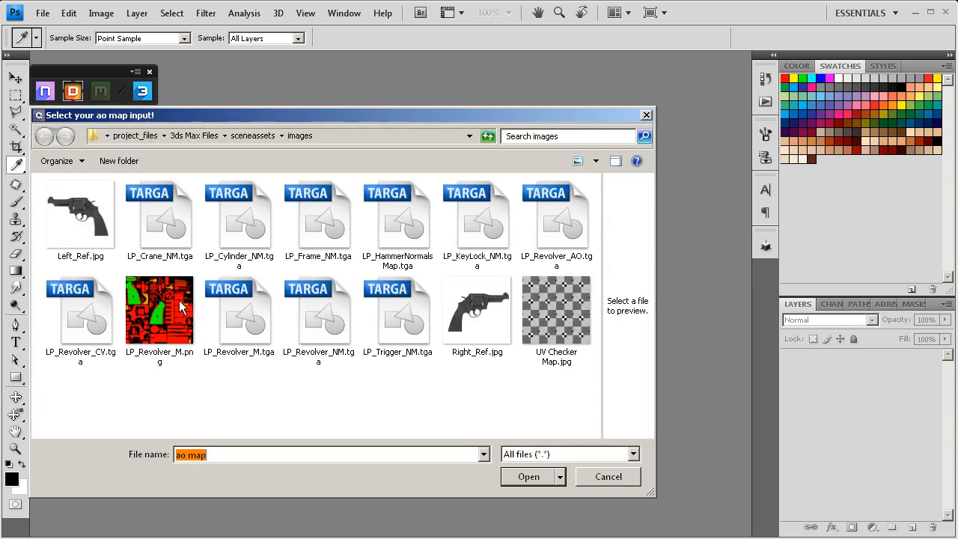
double_click(552, 230)
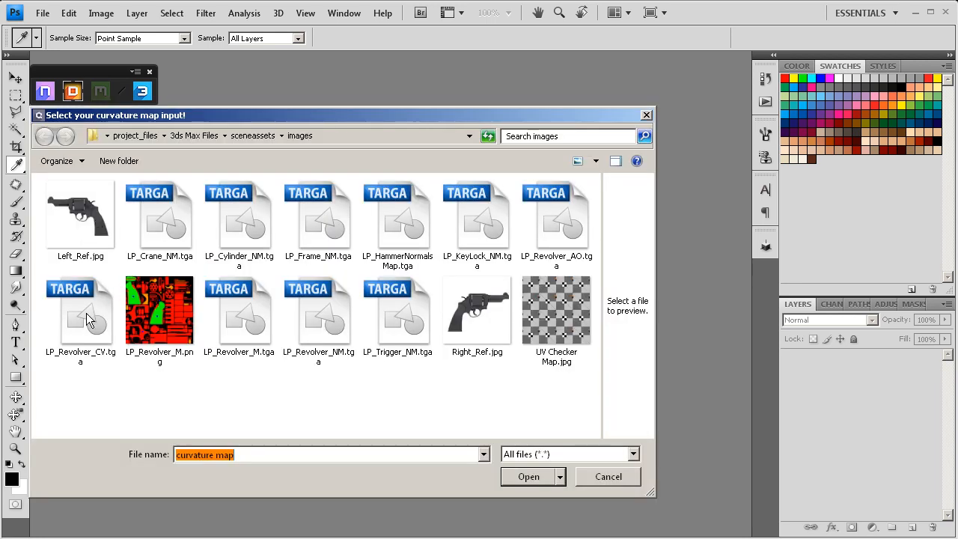
double_click(87, 313)
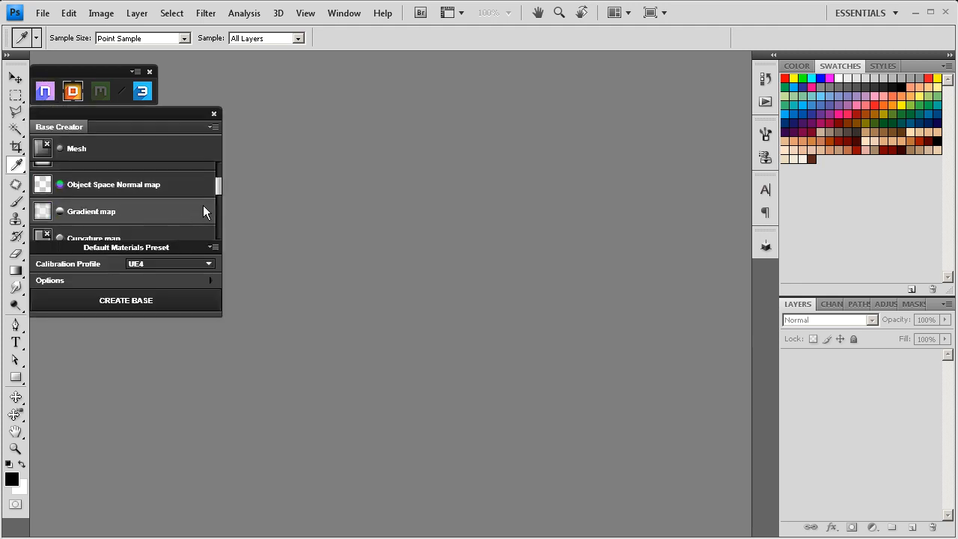
left_click_drag(218, 189, 218, 197)
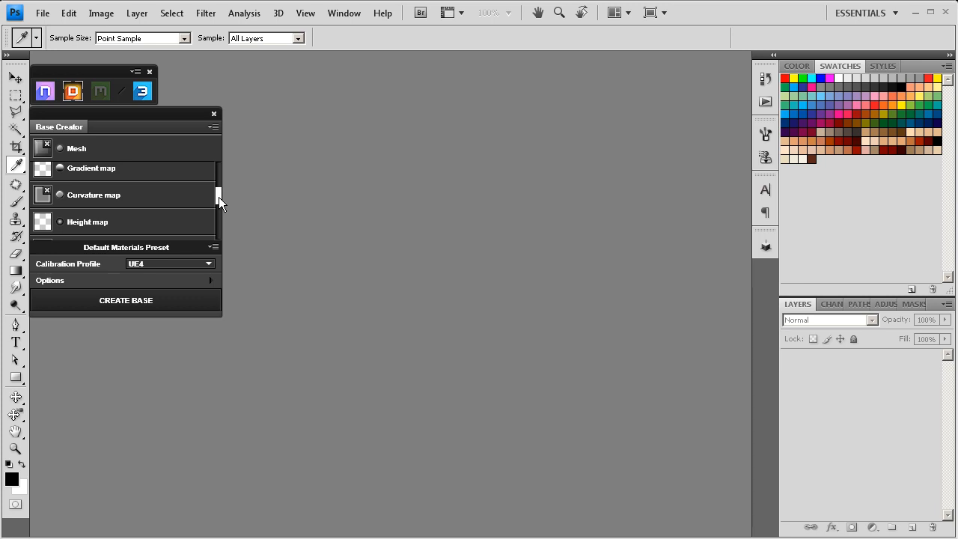
left_click(70, 191)
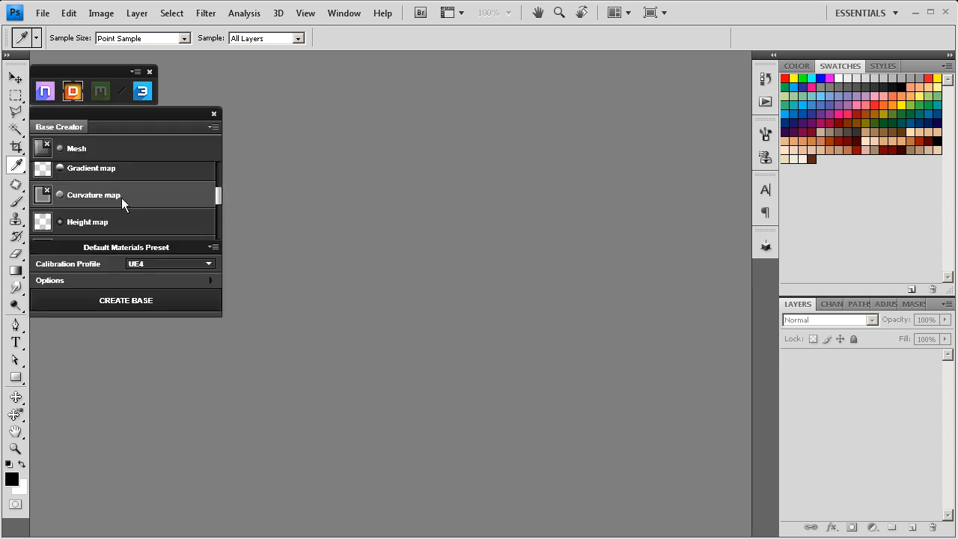
left_click_drag(219, 196, 220, 154)
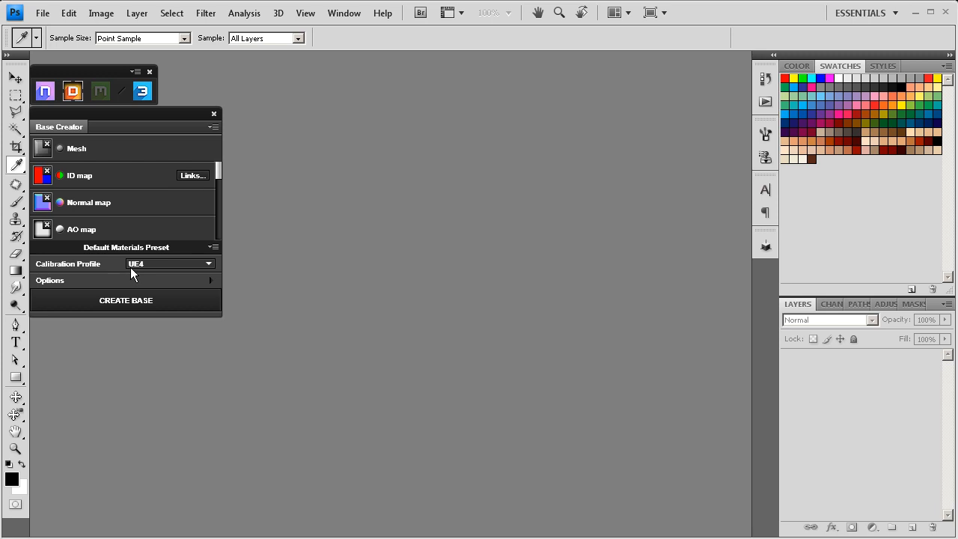
Keep the UE4 calibration profile and set the Base Creator's texel density to 2048 px/m
left_click(183, 266)
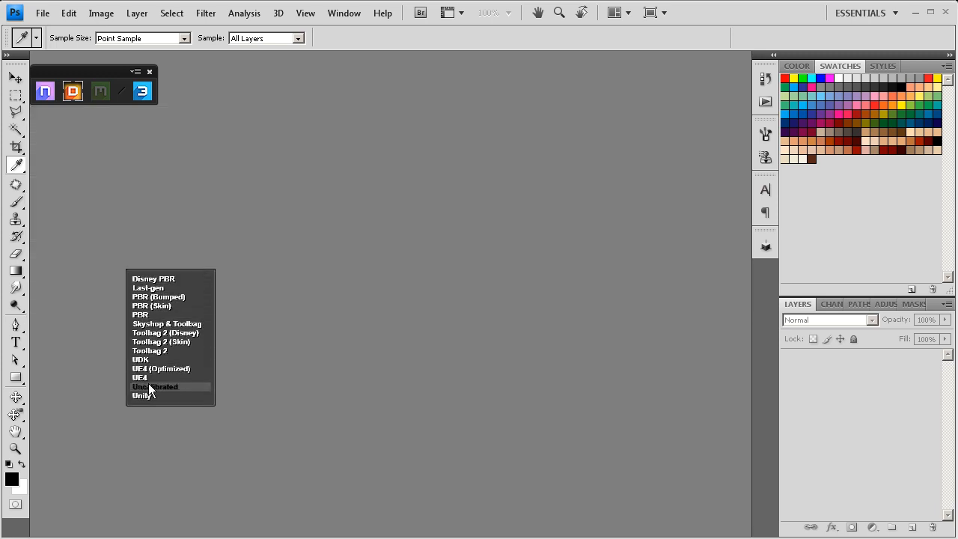
left_click(84, 260)
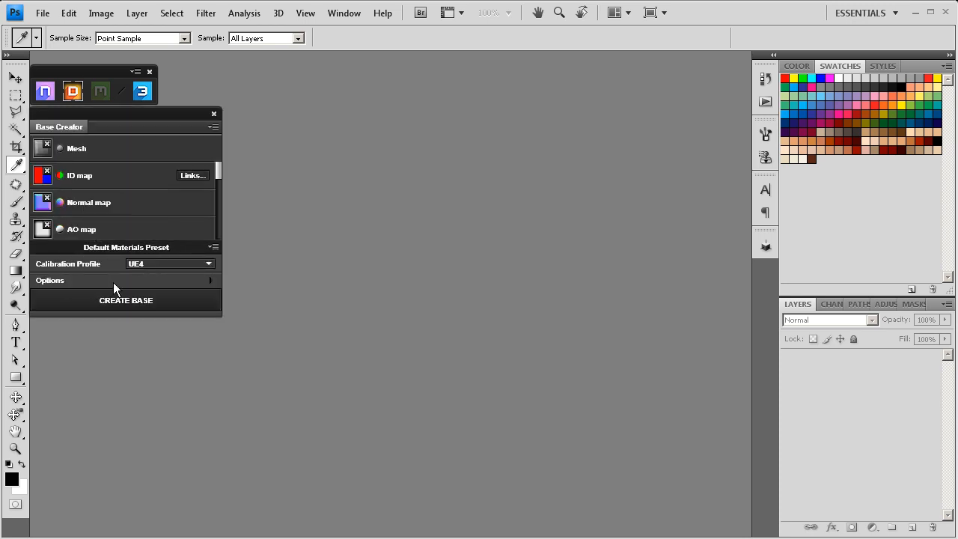
left_click(210, 280)
left_click(134, 297)
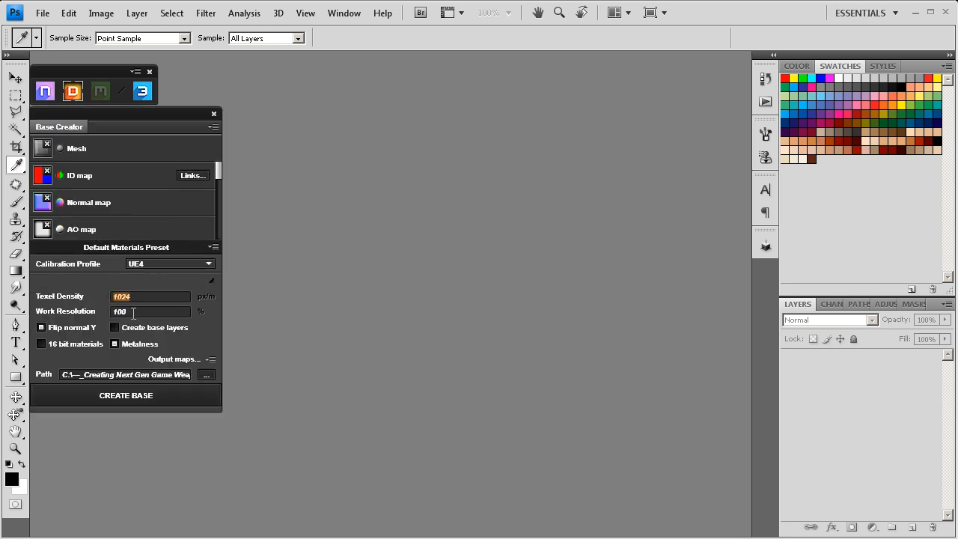
type("2048")
Open the ID Link Editor for the LP_Revolver_M.png ID map
left_click(81, 175)
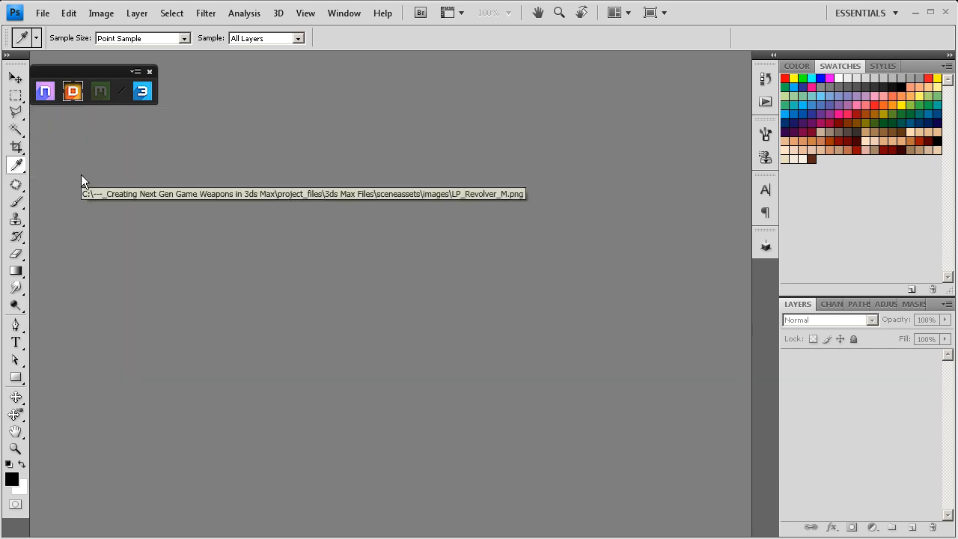
left_click(192, 176)
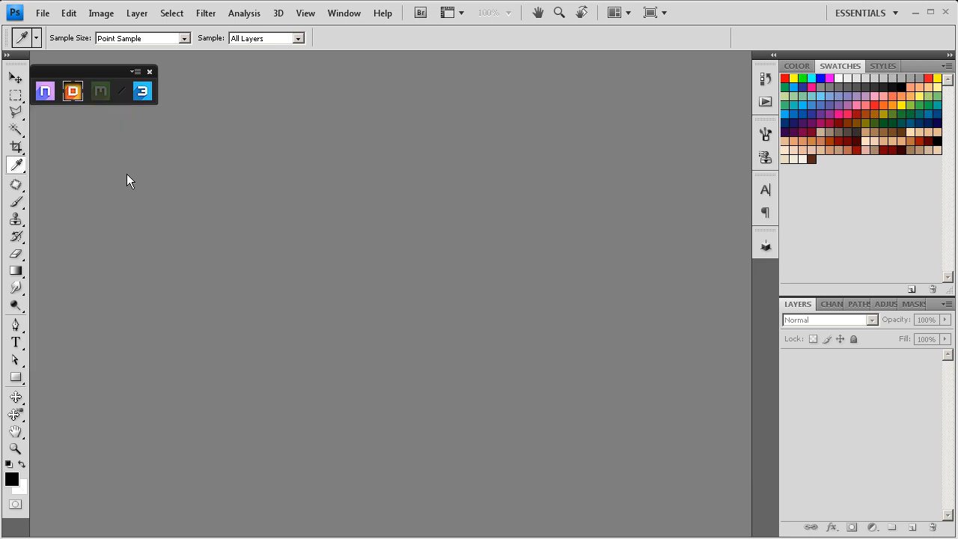
left_click(182, 233)
left_click(191, 176)
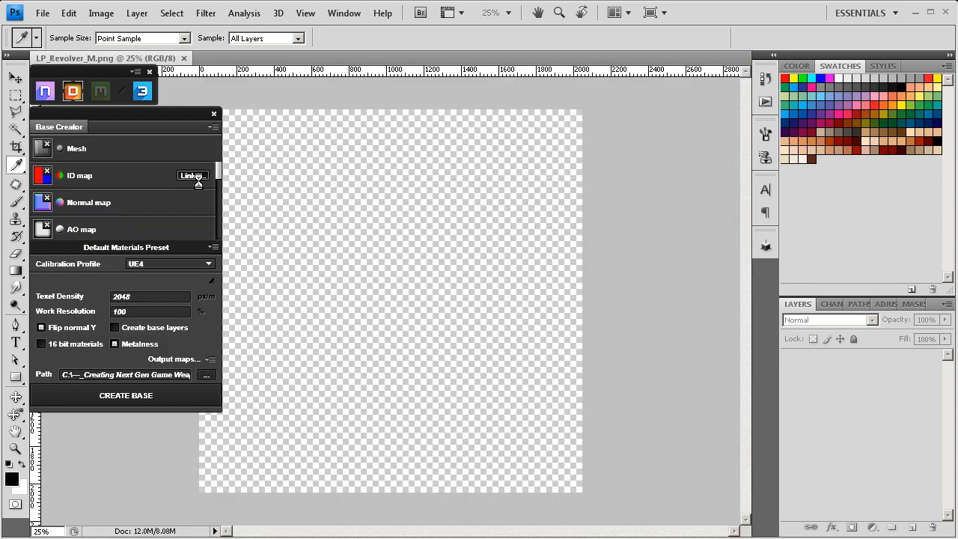
left_click(196, 177)
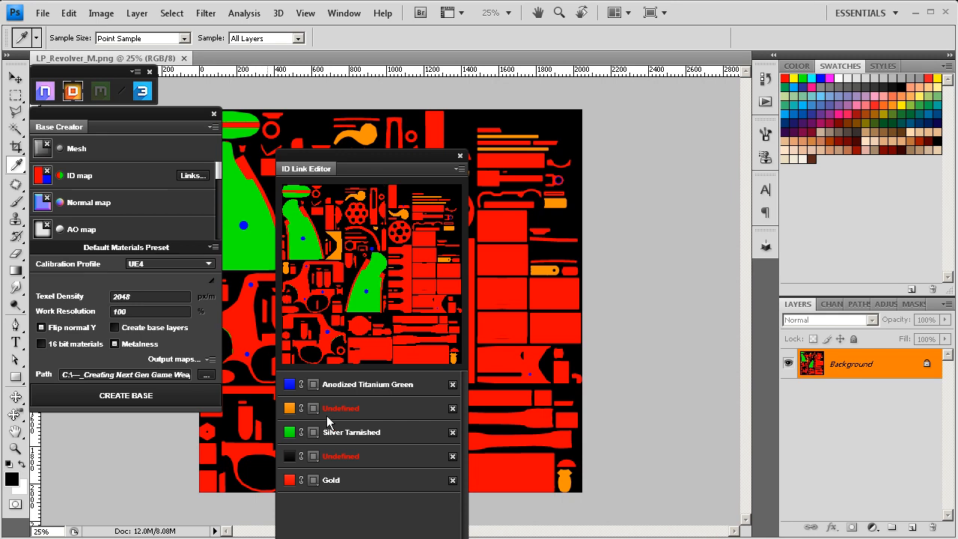
Link the red ID colour to the Parkerized Steel metal material
left_click(315, 481)
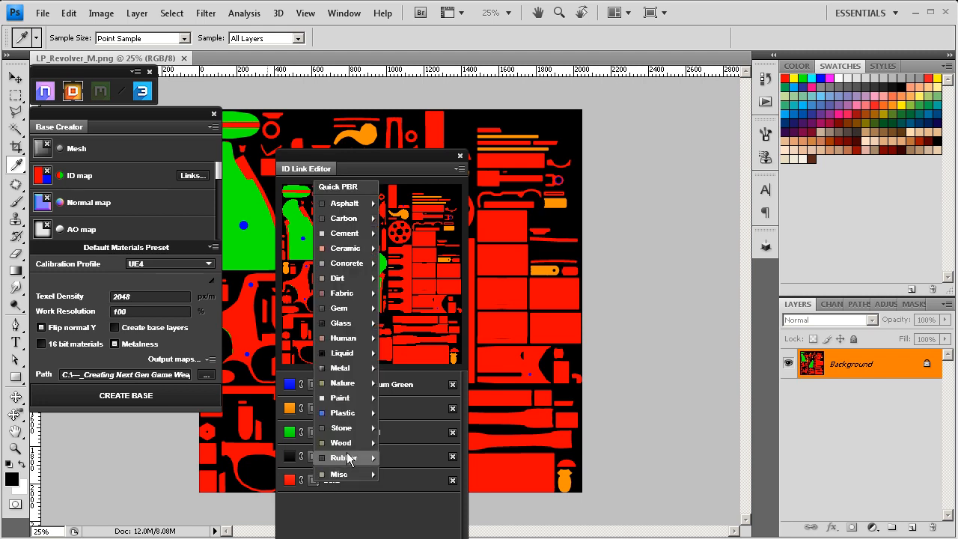
left_click(342, 367)
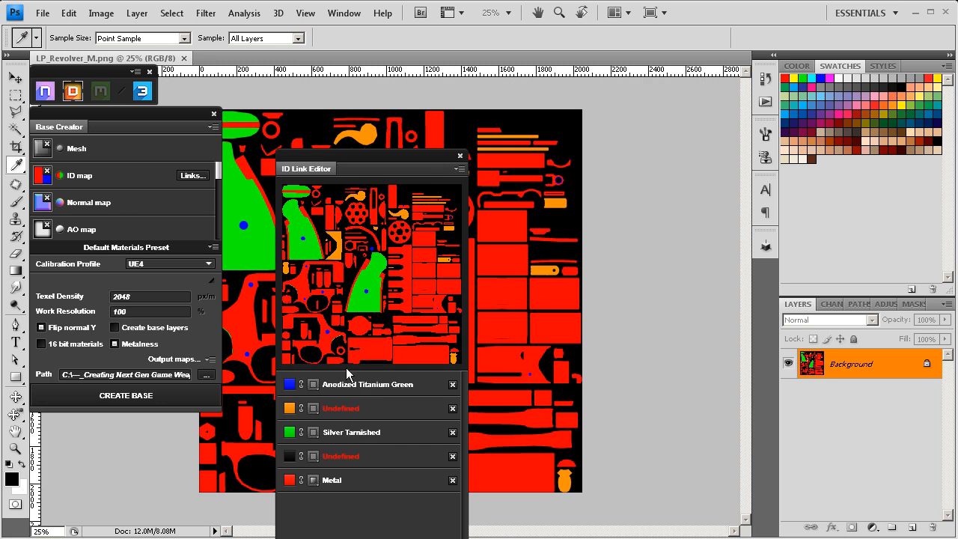
left_click(313, 479)
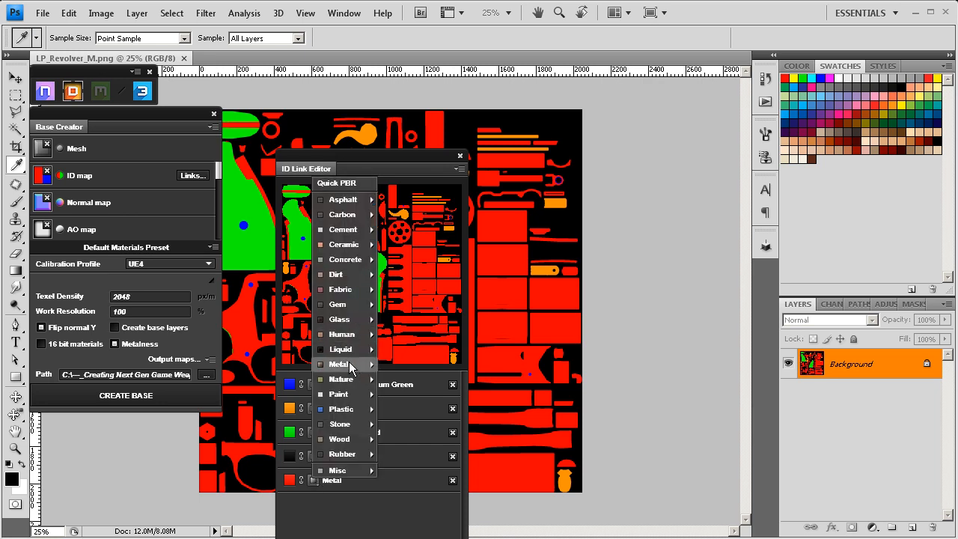
mouse_move(355, 361)
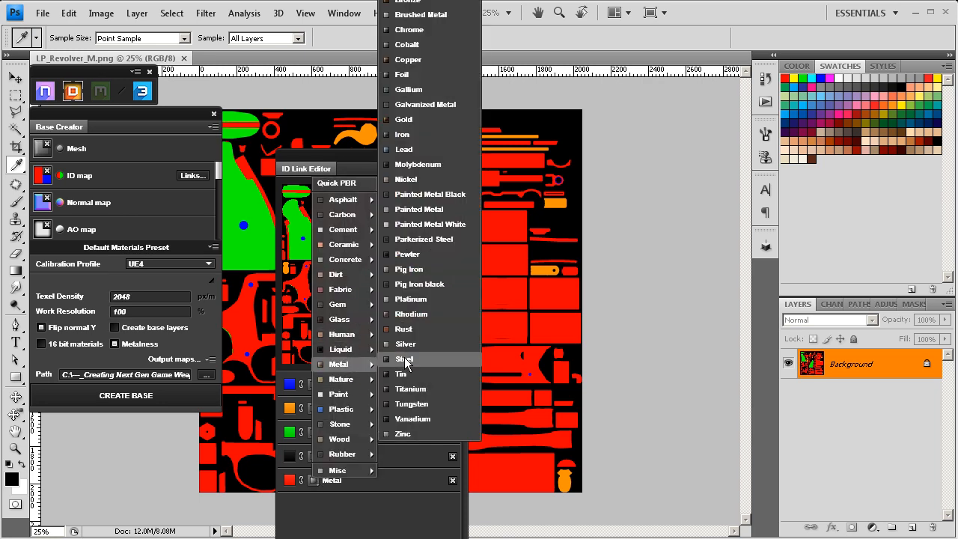
left_click(414, 240)
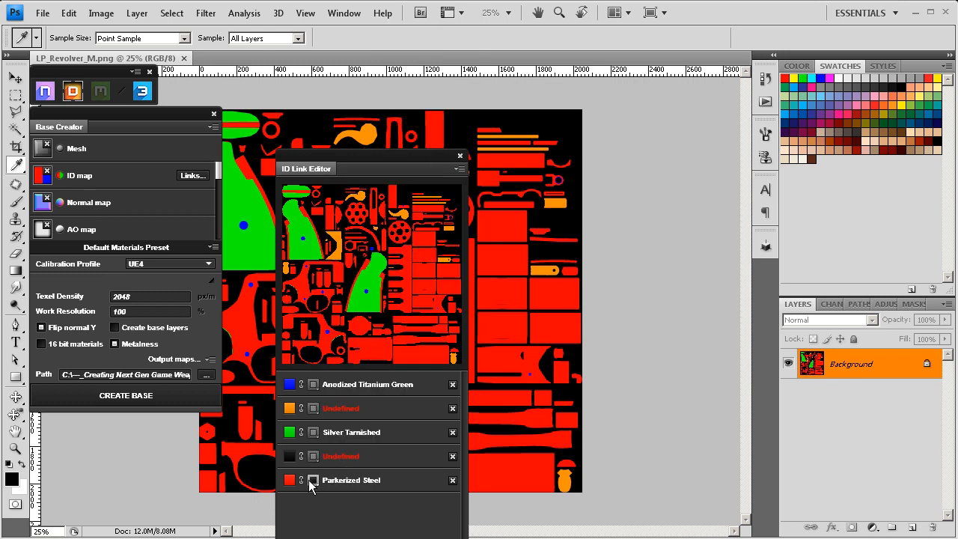
Link the green grip ID colour to the Varnished Wood material
left_click(315, 432)
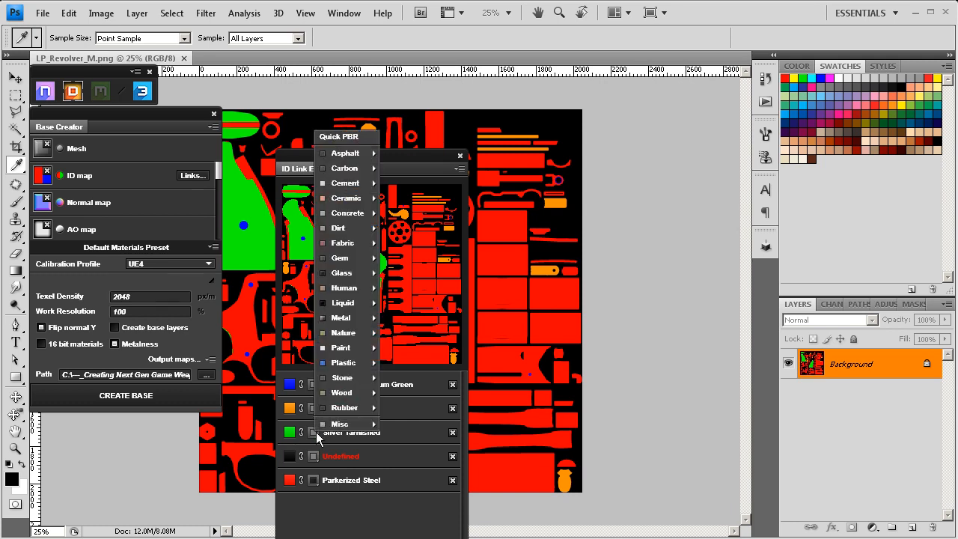
mouse_move(354, 390)
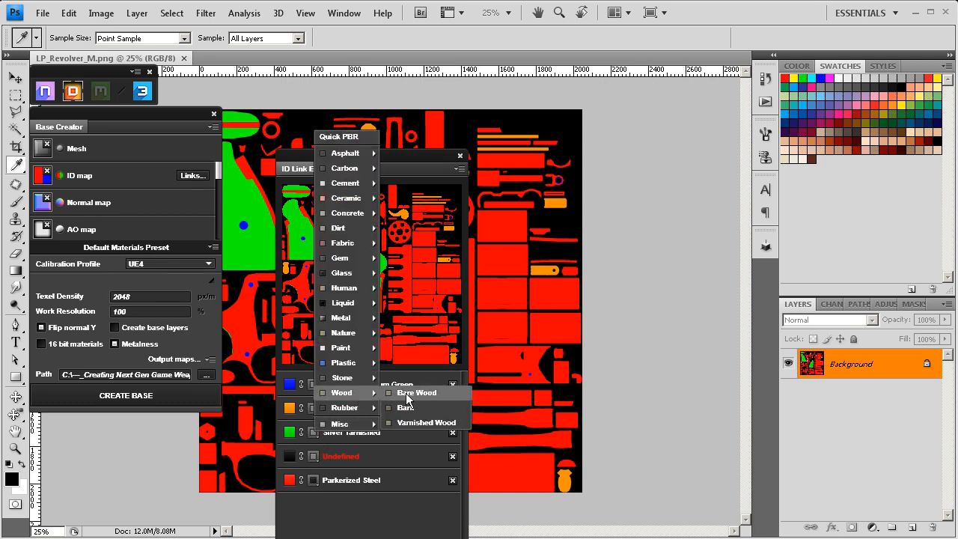
left_click(408, 422)
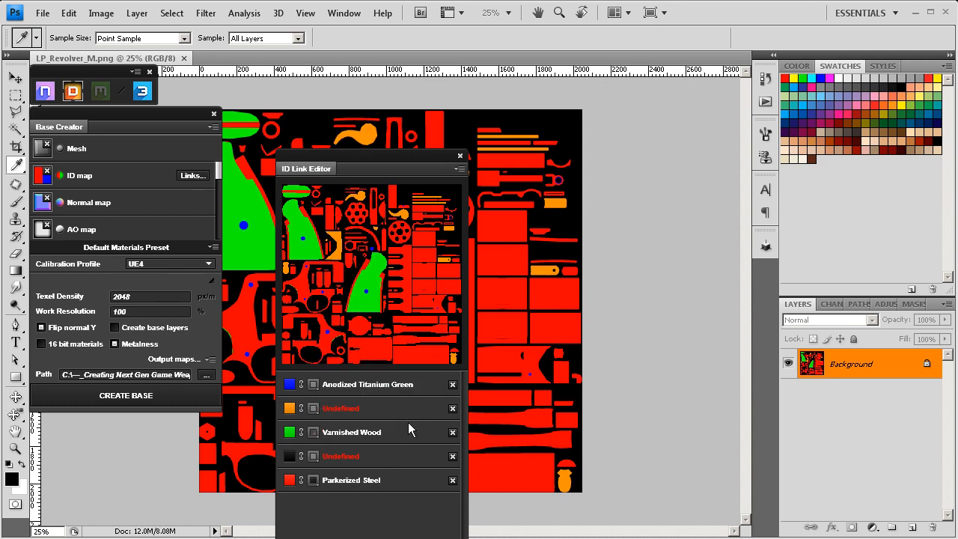
Link the orange ID colour to Steel and the blue ID colour to Brass
left_click(315, 406)
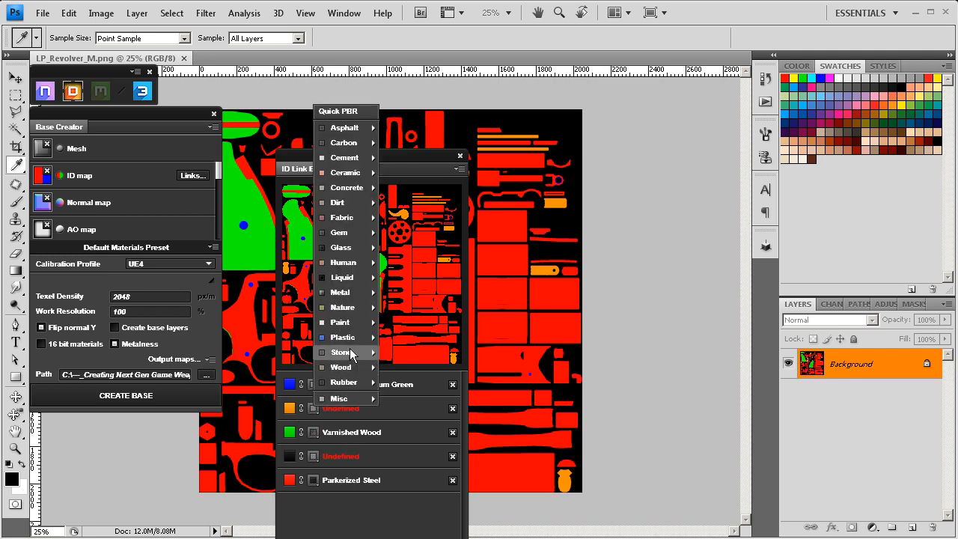
mouse_move(358, 292)
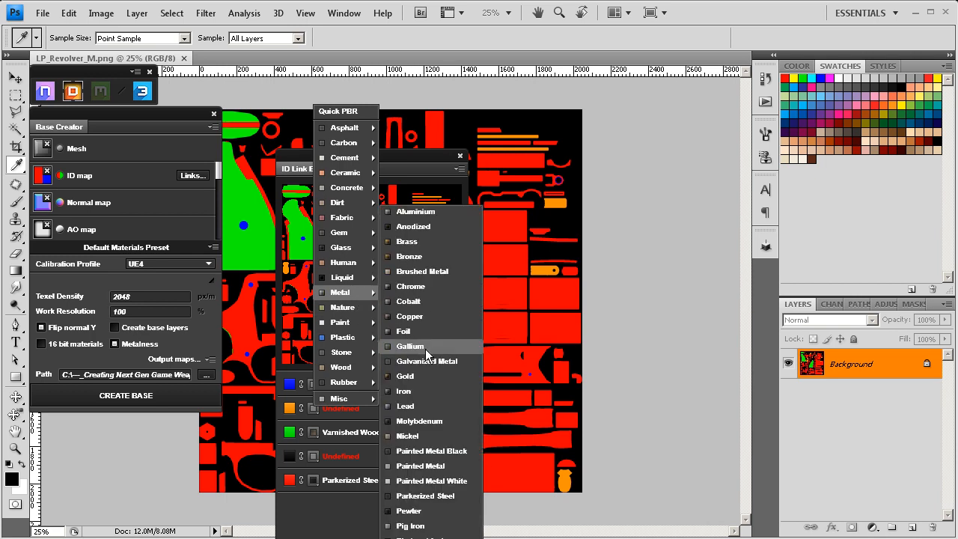
left_click(408, 537)
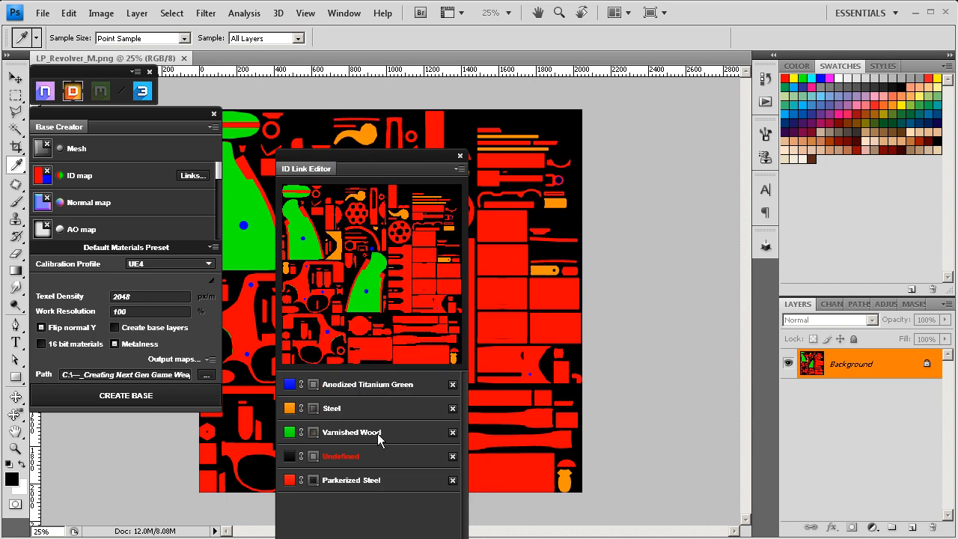
left_click(313, 383)
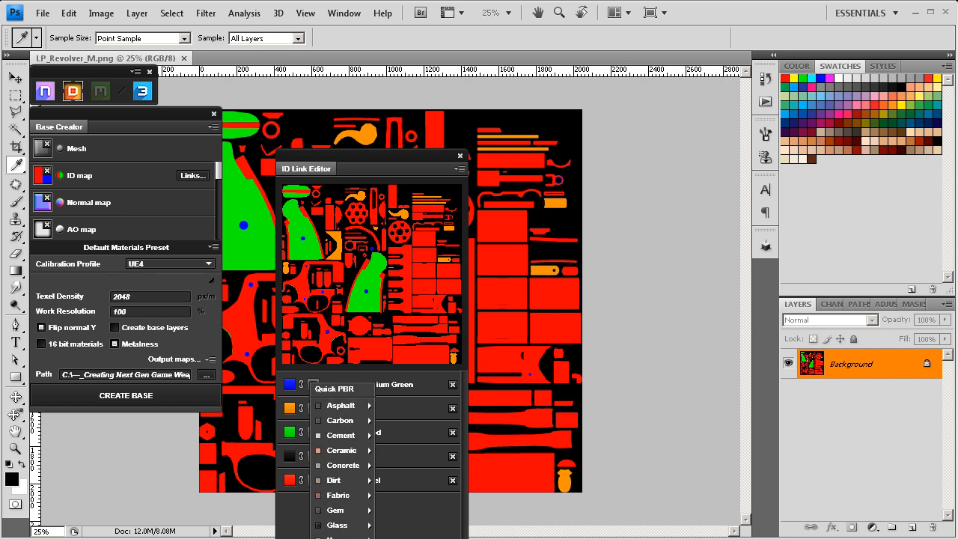
mouse_move(344, 537)
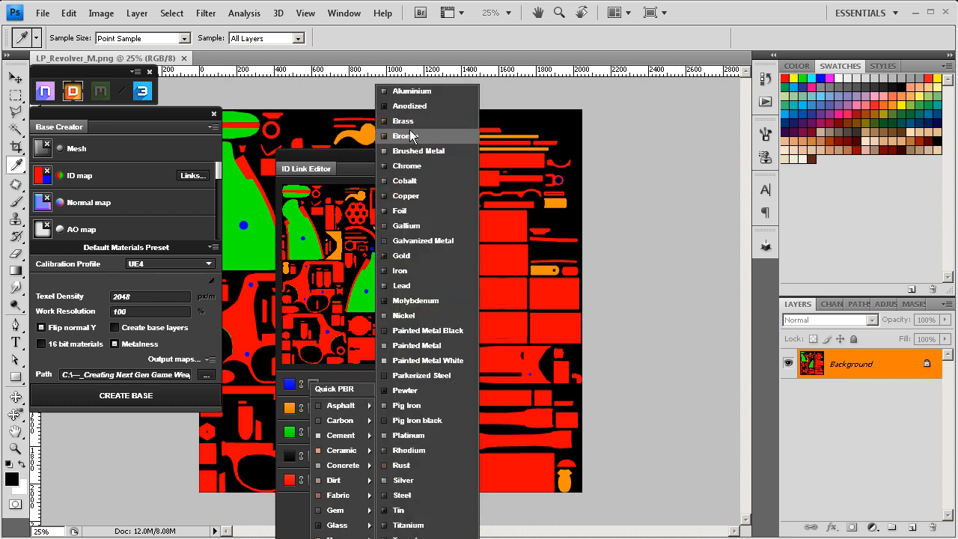
left_click(404, 121)
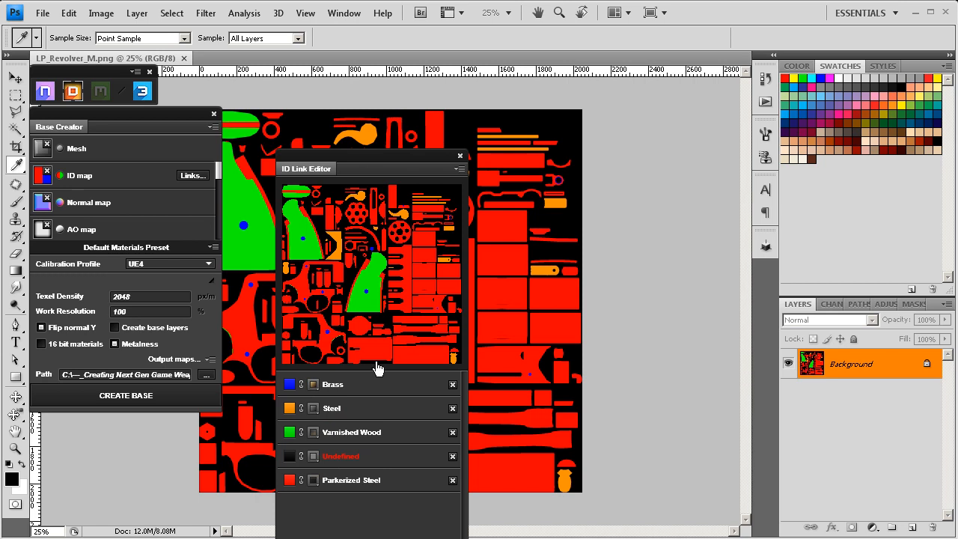
Accept the ID material links and create the base texture project
left_click_drag(379, 168, 377, 82)
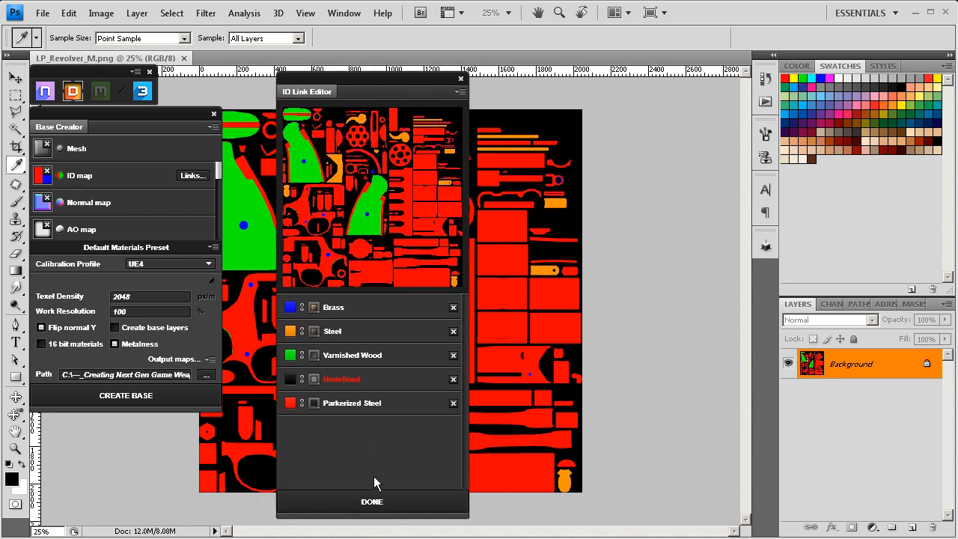
left_click(373, 502)
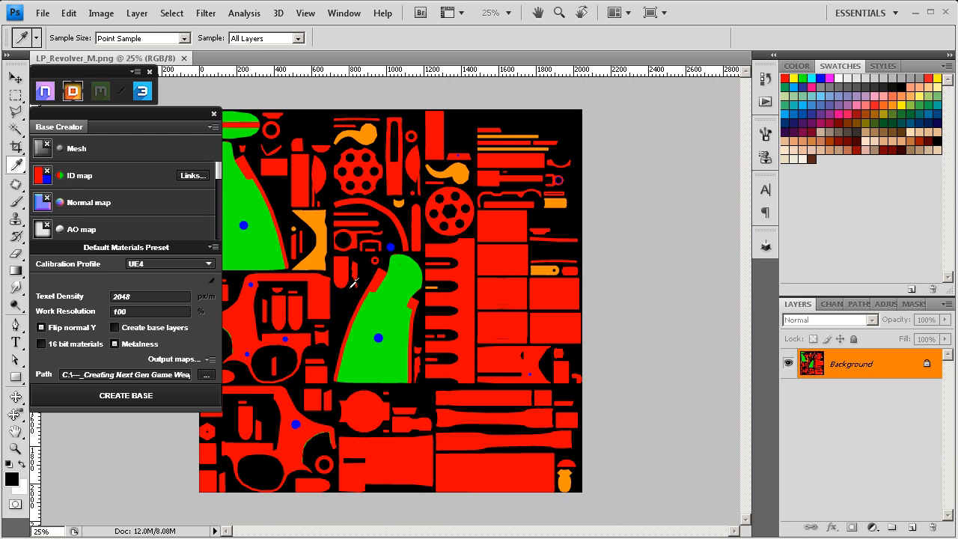
left_click(155, 396)
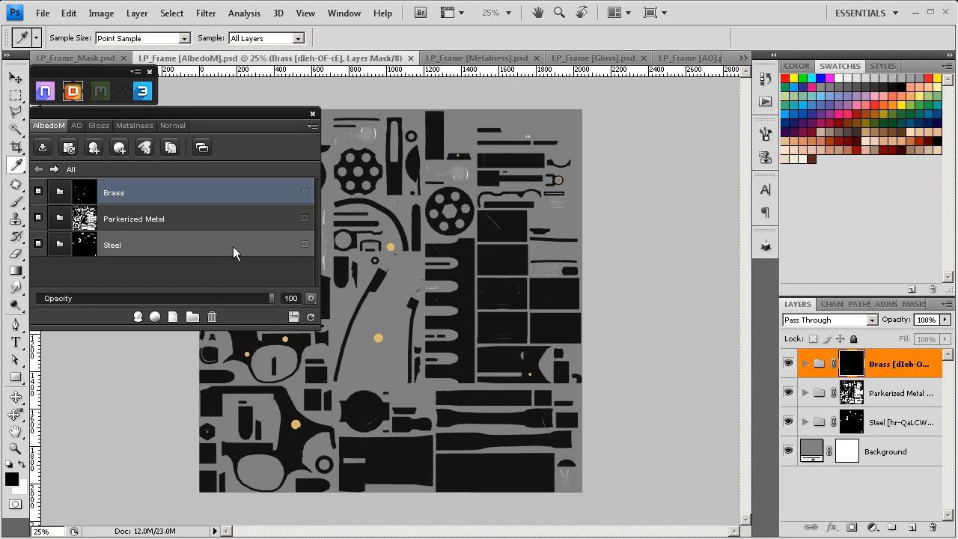
Open the 3DO preview clear of the layer list and apply mesh rotation with Y at its minimum, laying the revolver's barrel horizontal
left_click(142, 91)
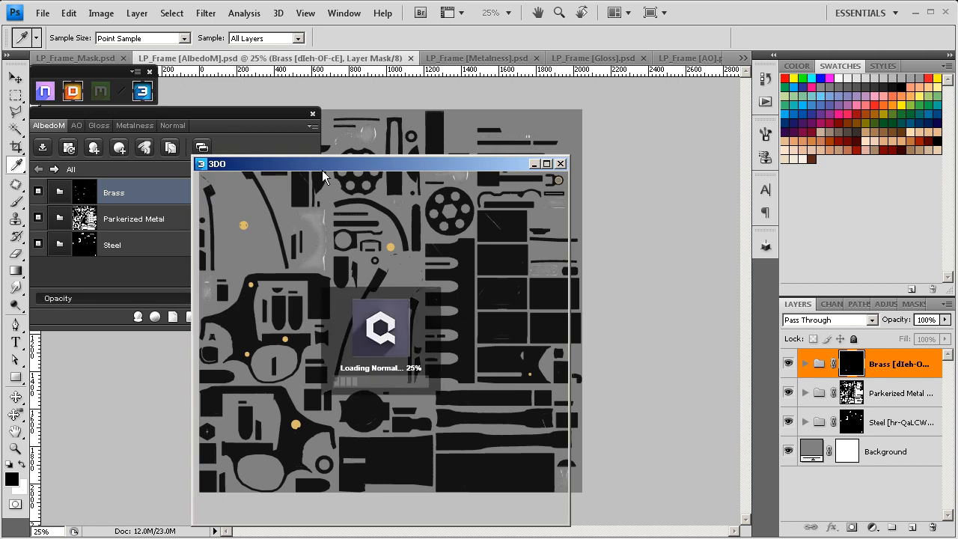
left_click_drag(322, 170, 531, 60)
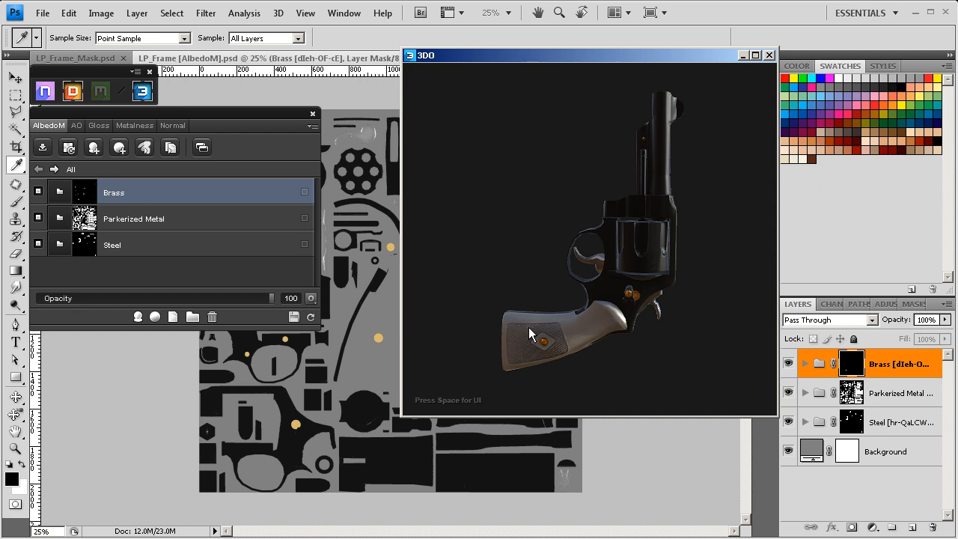
key("space")
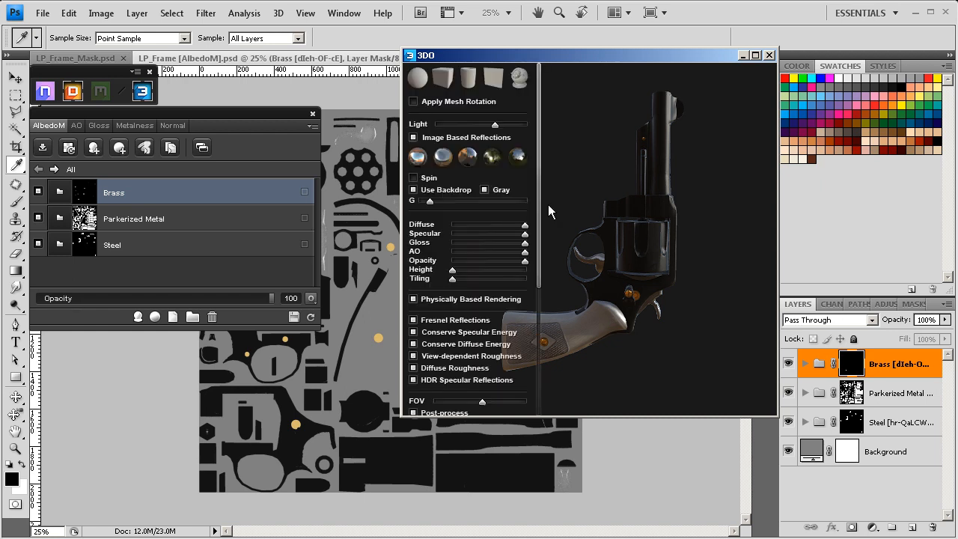
left_click(415, 103)
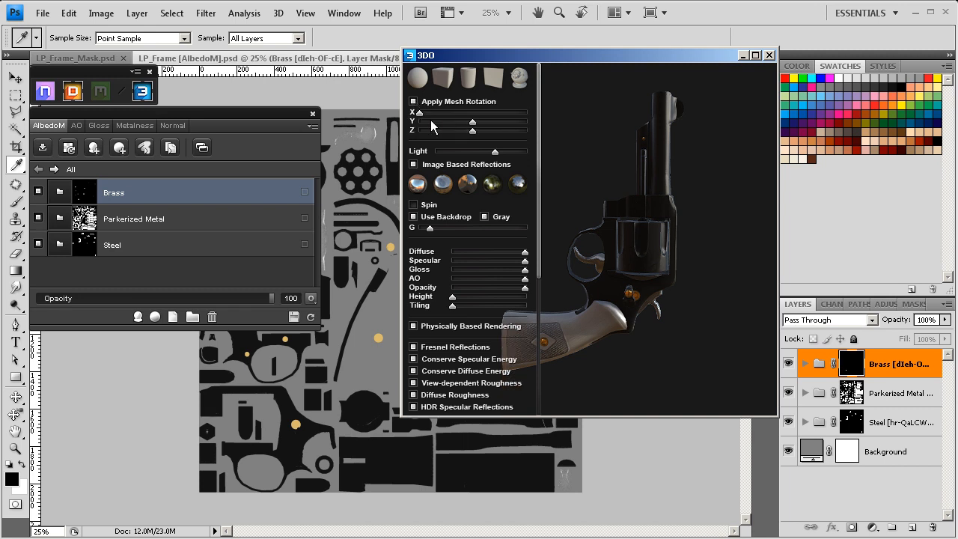
left_click_drag(471, 124, 410, 122)
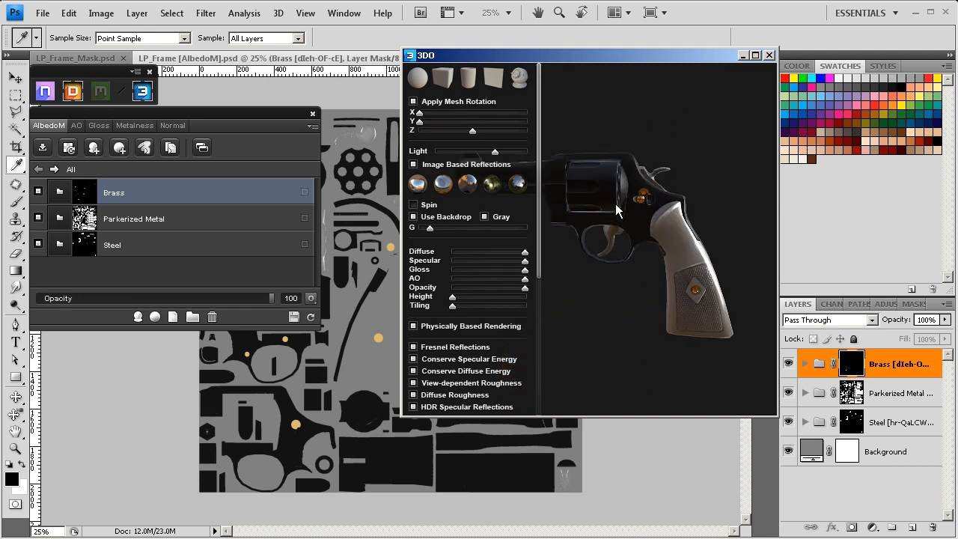
left_click_drag(590, 208, 547, 173)
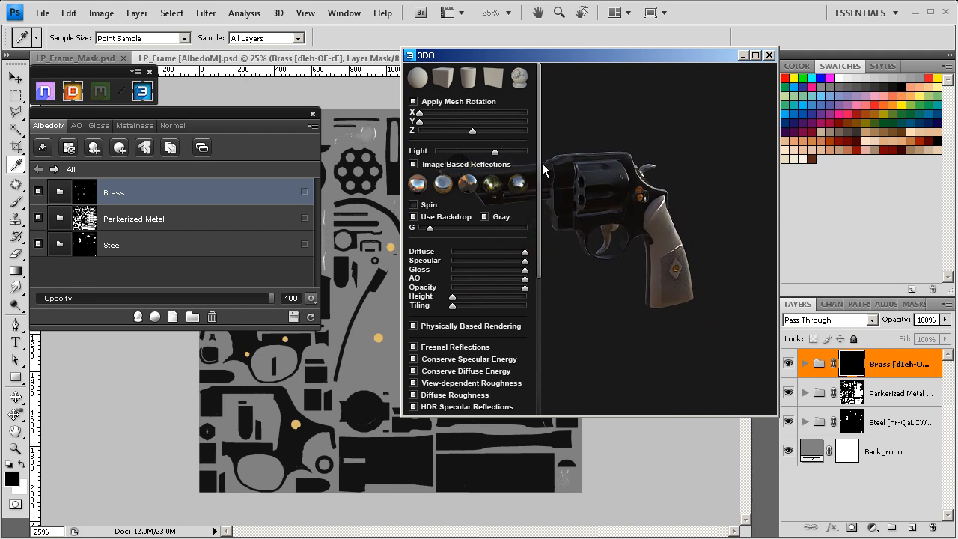
Compare the revolver under the first four image-based reflection environments, ending on the second one
left_click(419, 184)
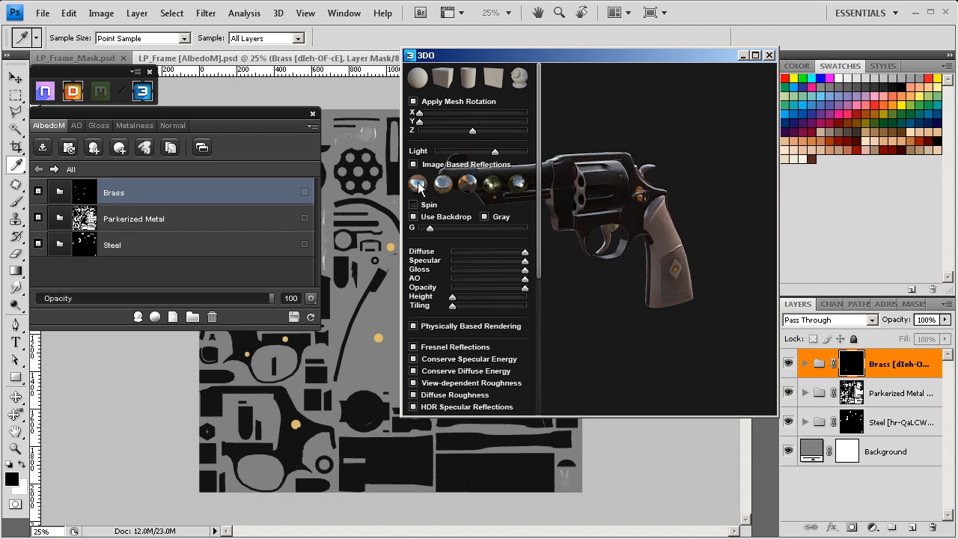
left_click(446, 185)
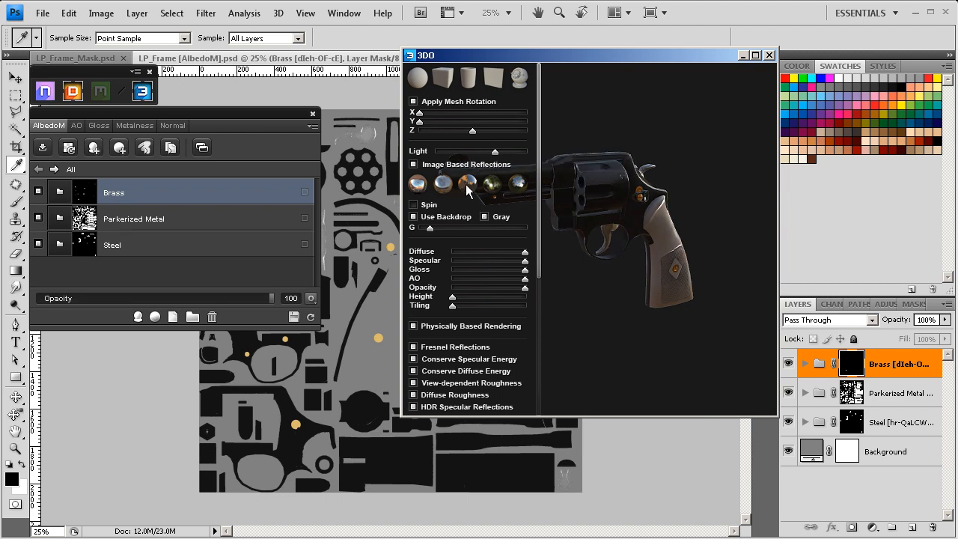
left_click(467, 187)
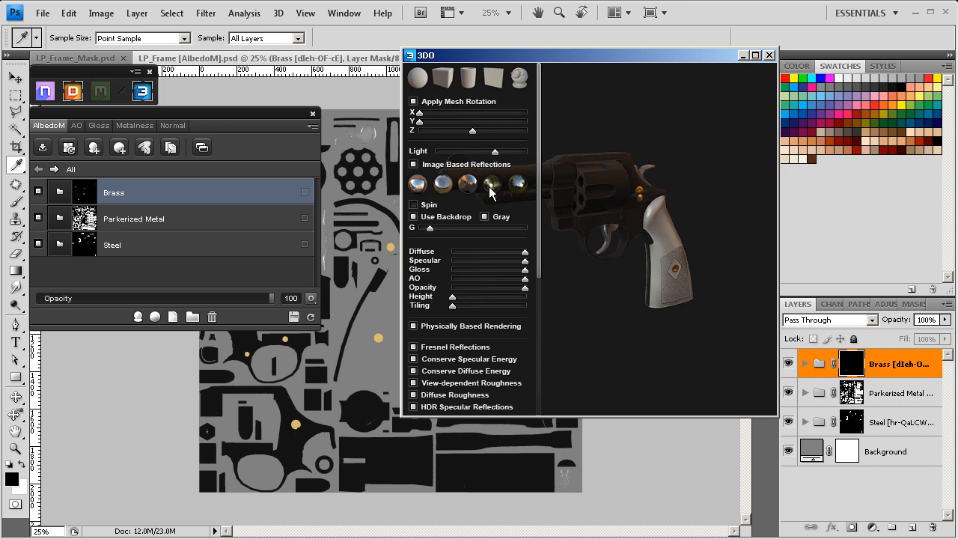
left_click(493, 186)
left_click(468, 185)
left_click(442, 185)
left_click(493, 186)
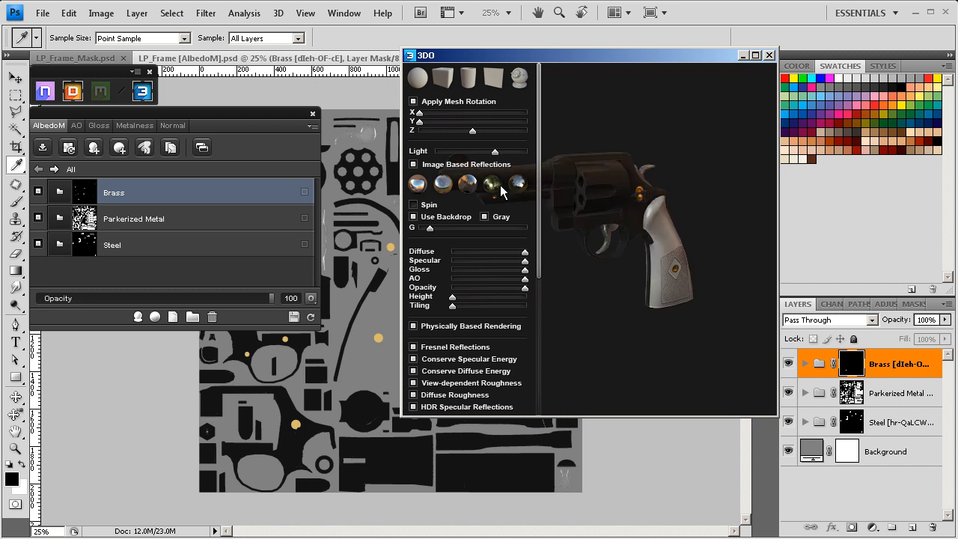
left_click(445, 186)
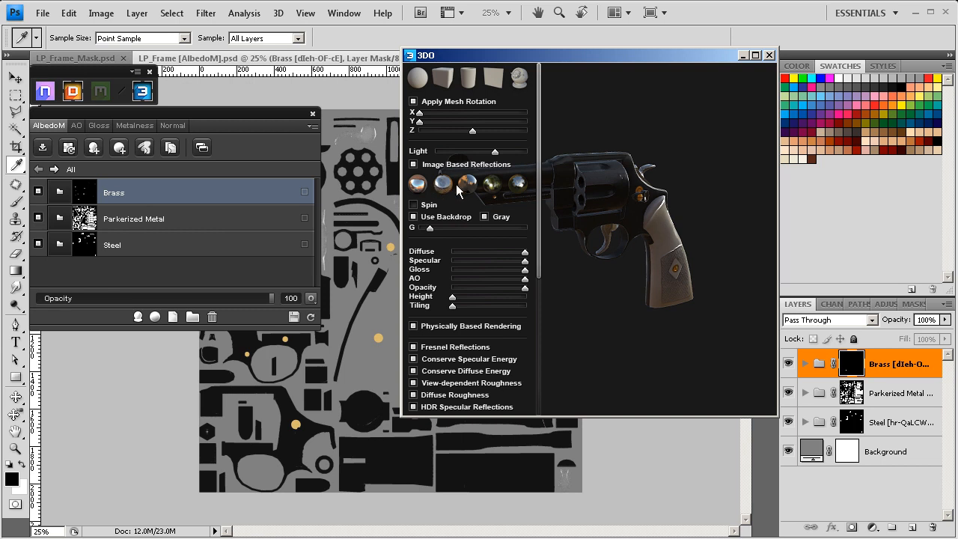
Preview the third reflection environment, return to the second one, and review the remaining rendering and post-process options
left_click(467, 186)
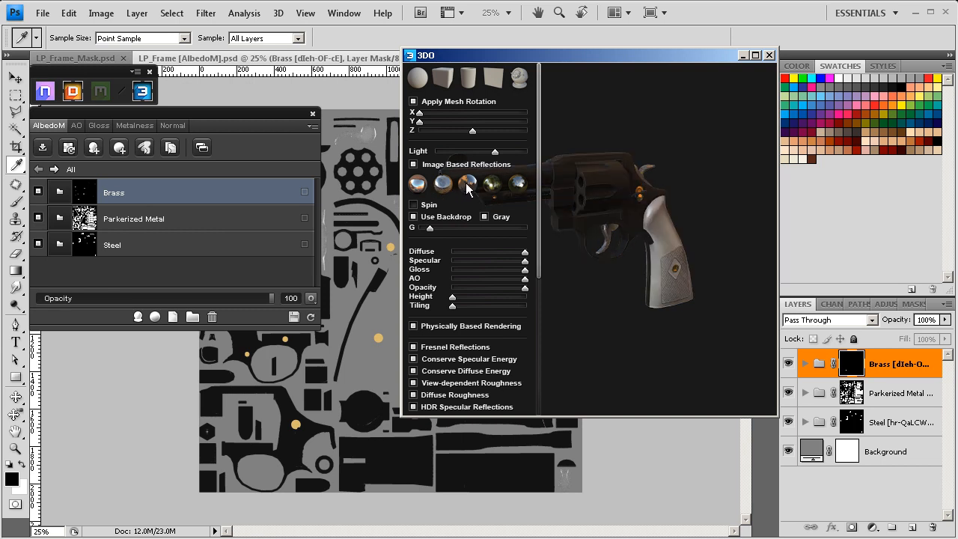
left_click(452, 182)
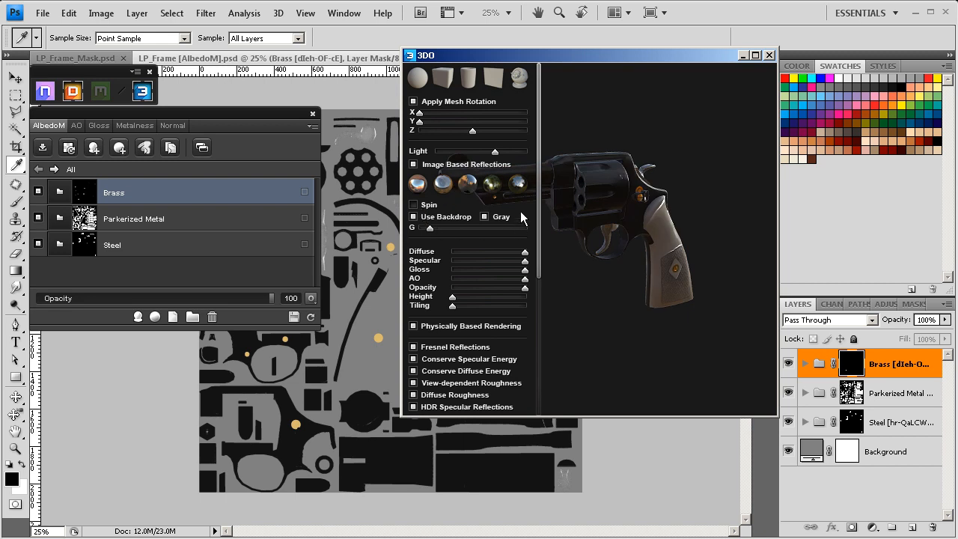
scroll(524, 218, "down", 5)
scroll(527, 245, "down", 8)
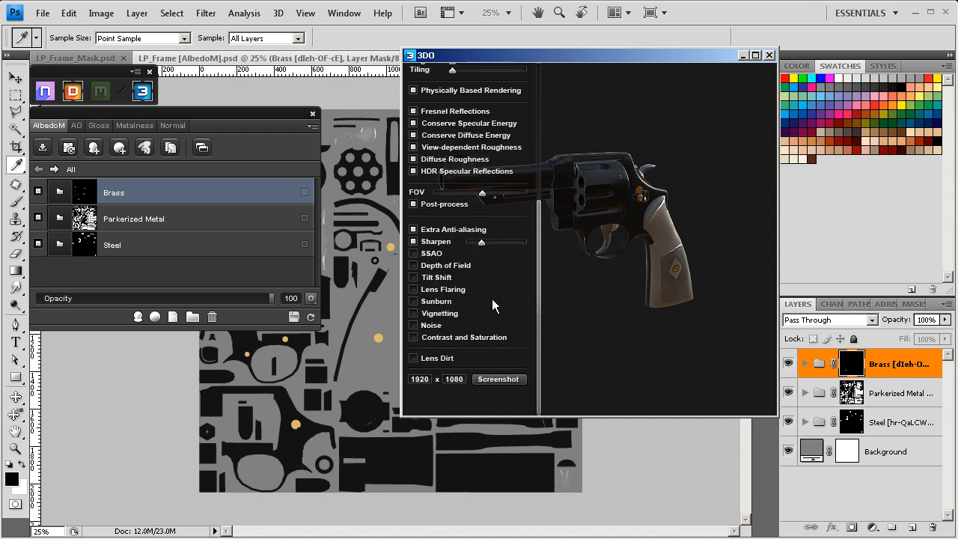
Hide the 3DO settings overlay and examine the revolver's cylinder, frame, barrel and grip materials up close from several angles
key("space")
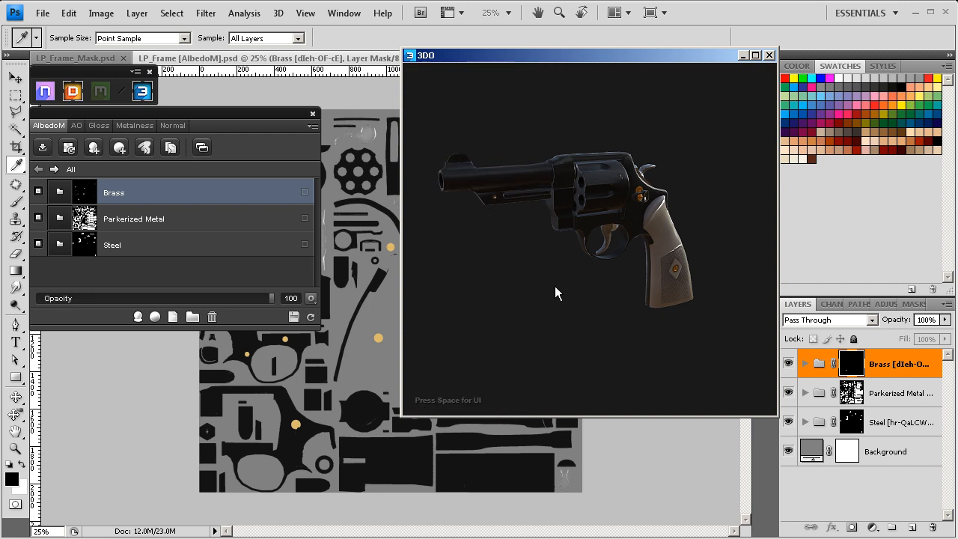
left_click_drag(575, 206, 564, 303)
scroll(575, 234, "up", 3)
scroll(575, 233, "up", 2)
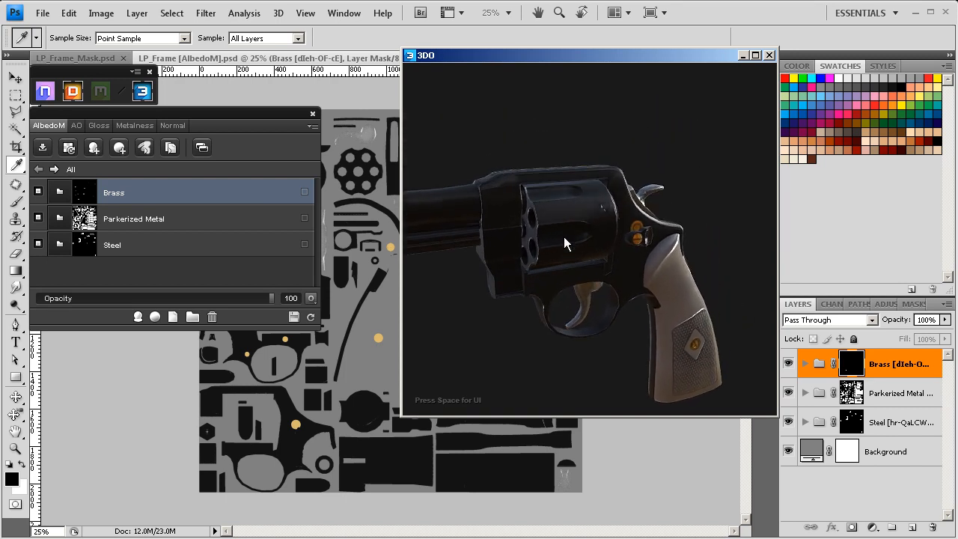
left_click_drag(563, 234, 568, 197)
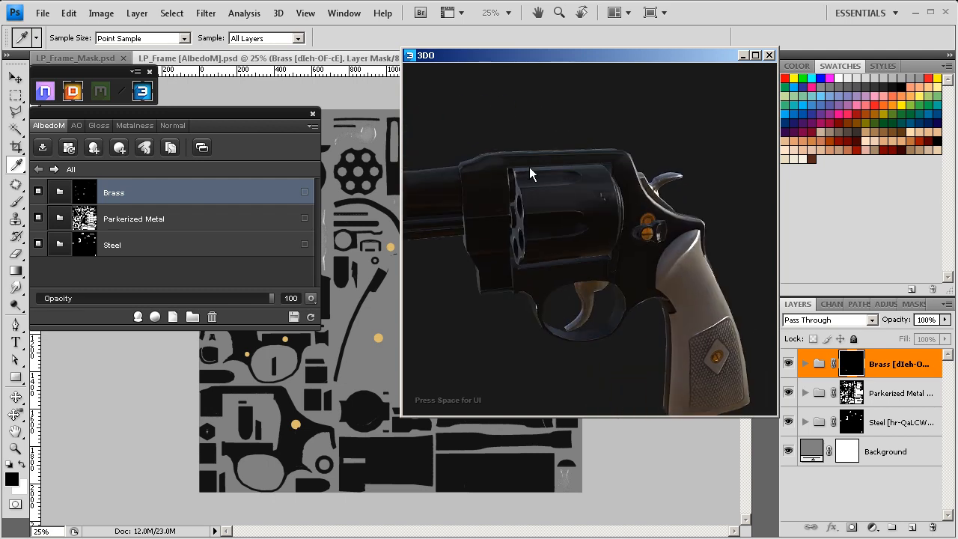
left_click_drag(549, 231, 592, 217)
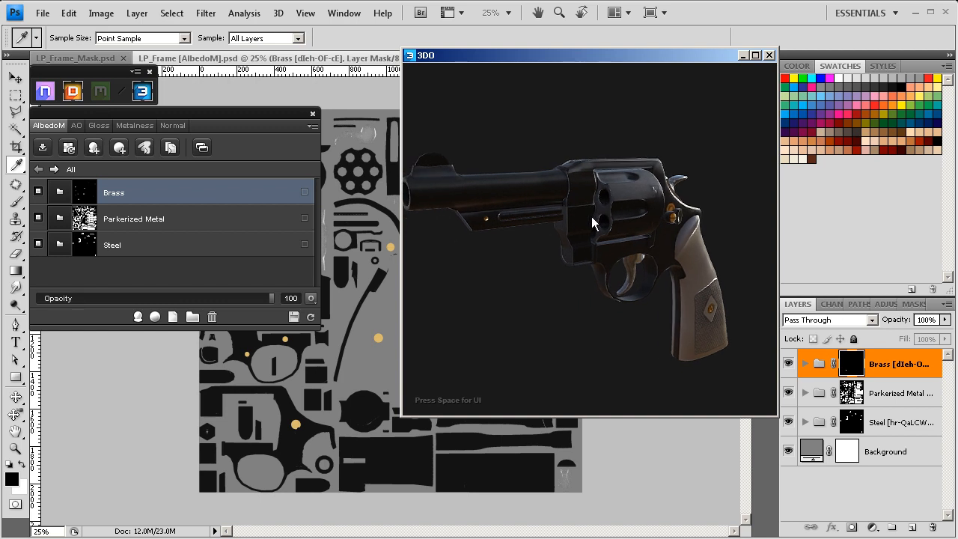